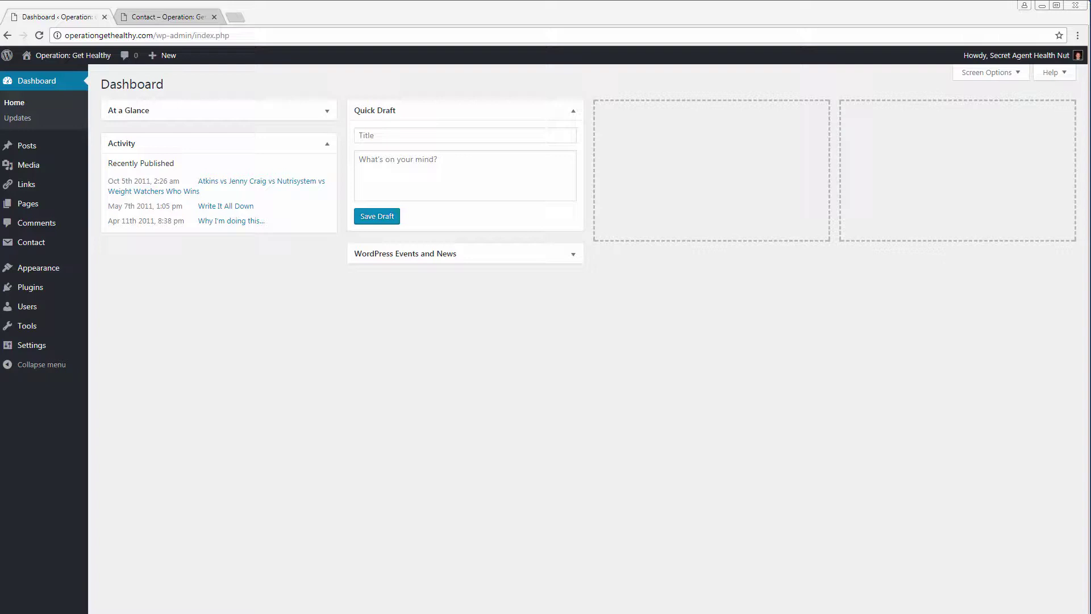
# Add a new post category named Eating Healthy, using Eating Healthy as its slug too.
pyautogui.click(15, 148)
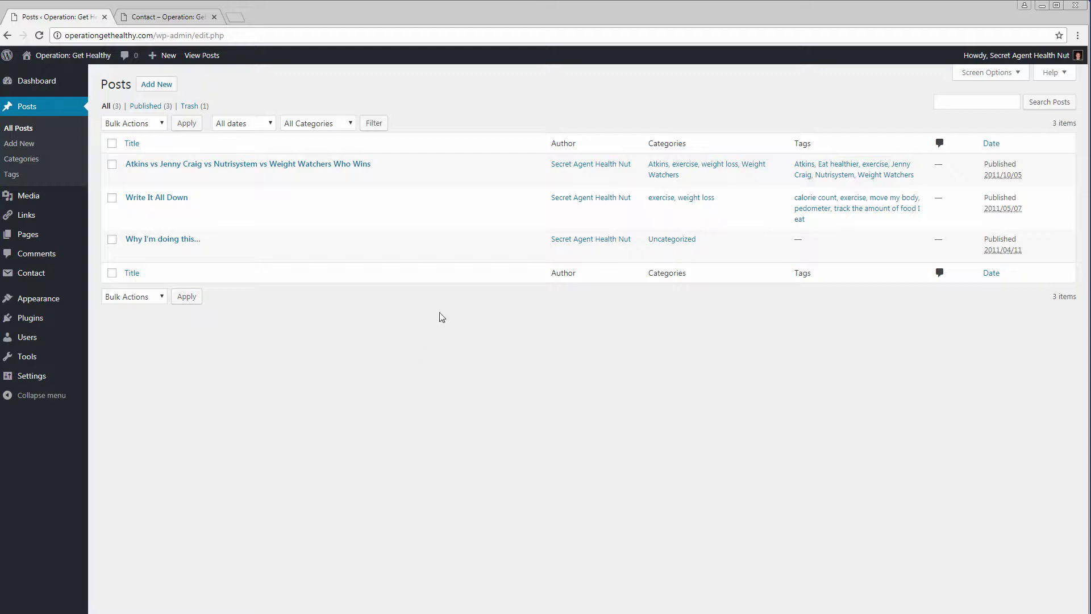
pyautogui.press('F5')
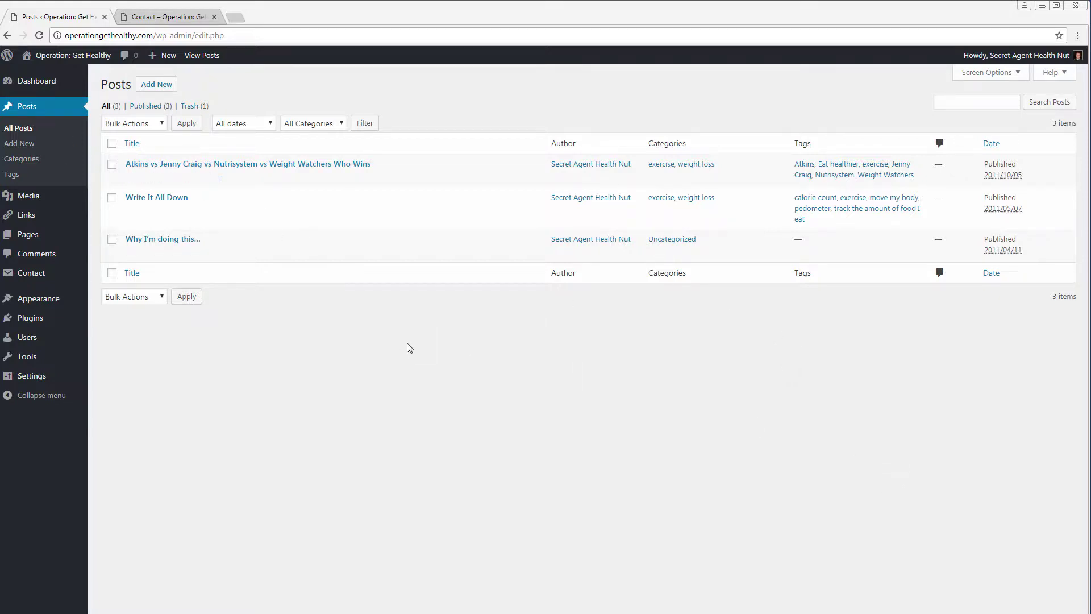
pyautogui.click(21, 161)
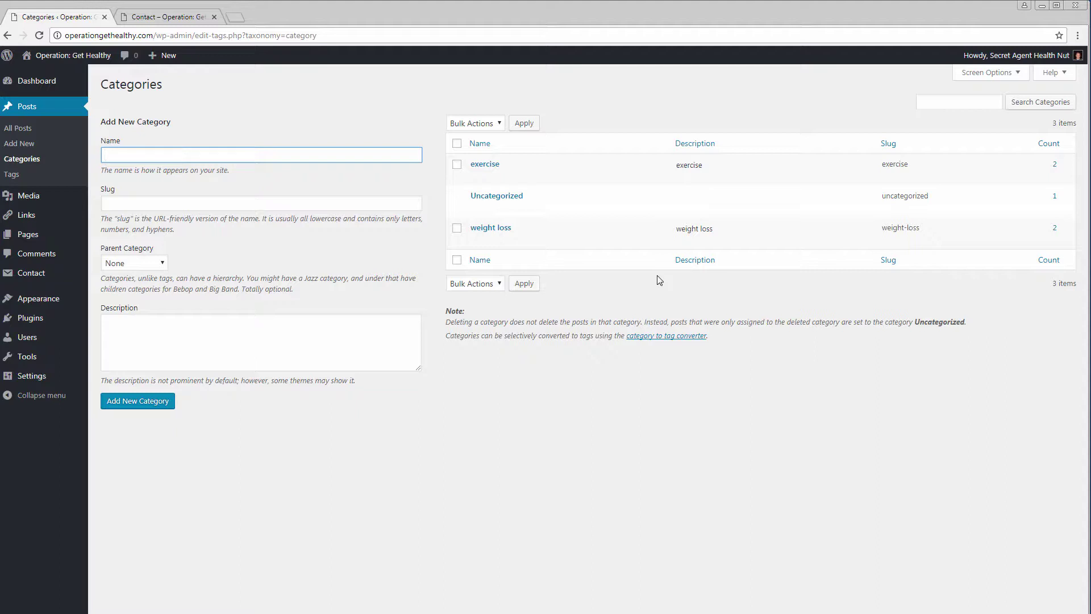
pyautogui.write('Eating Healthy')
pyautogui.hotkey('ctrl', 'a')
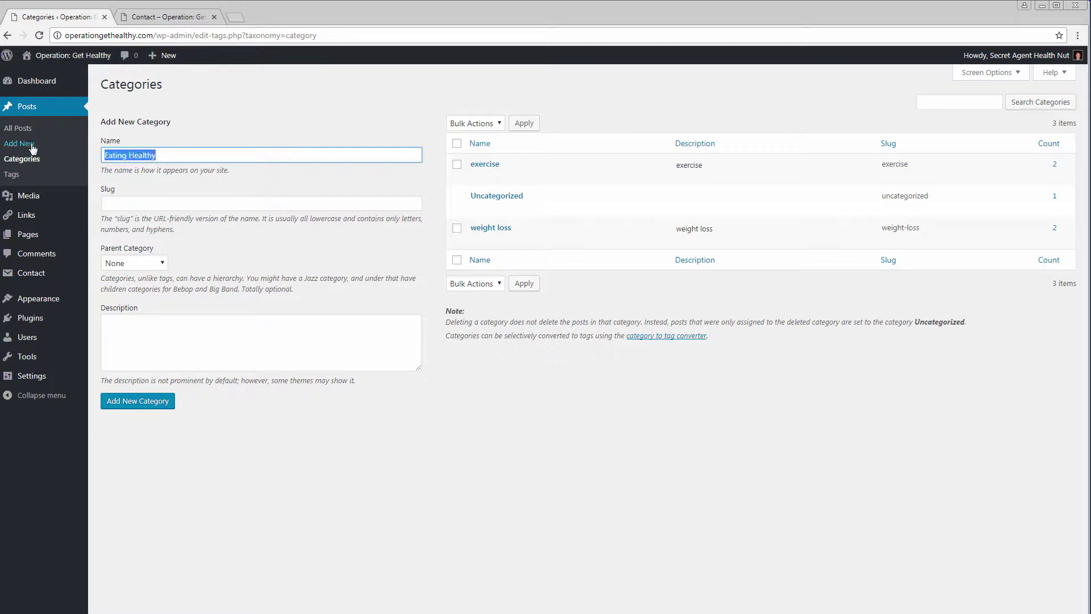
pyautogui.rightClick(122, 152)
pyautogui.click(149, 174)
pyautogui.rightClick(130, 199)
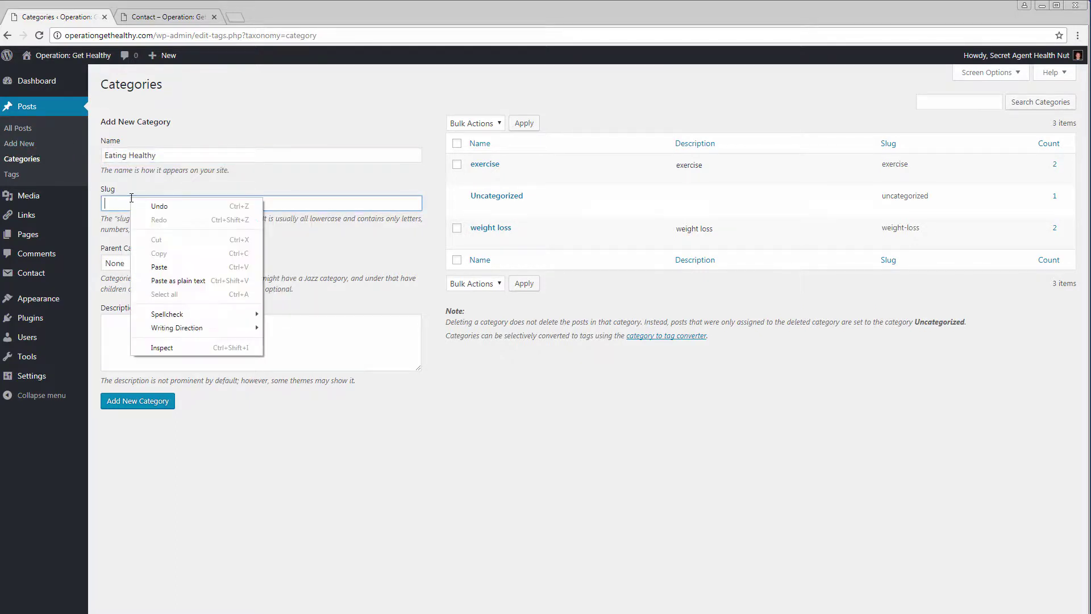
pyautogui.click(162, 234)
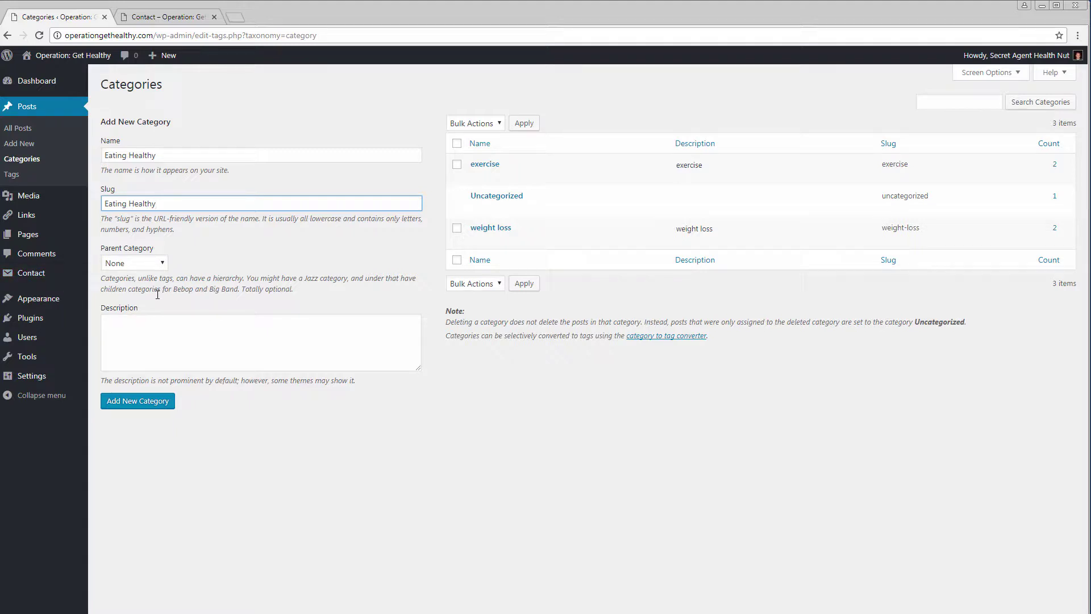
pyautogui.rightClick(132, 325)
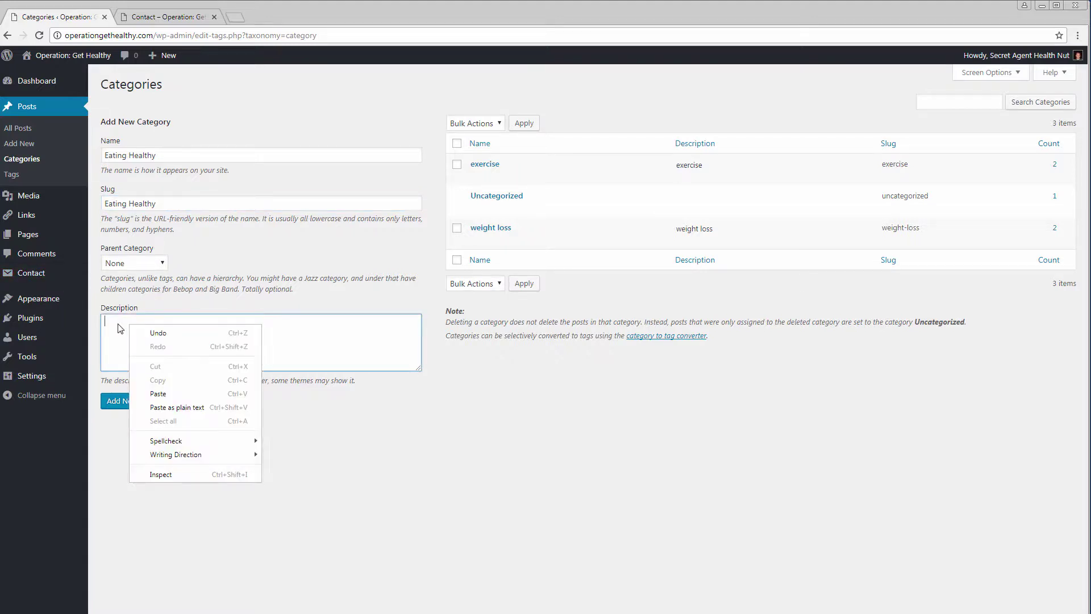
pyautogui.click(126, 331)
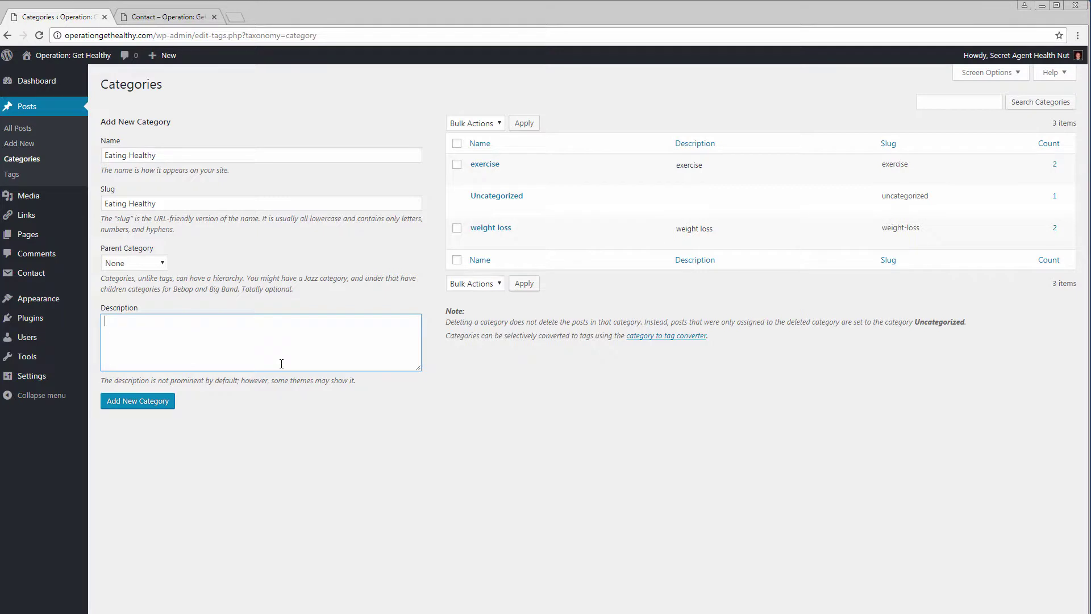
pyautogui.click(157, 406)
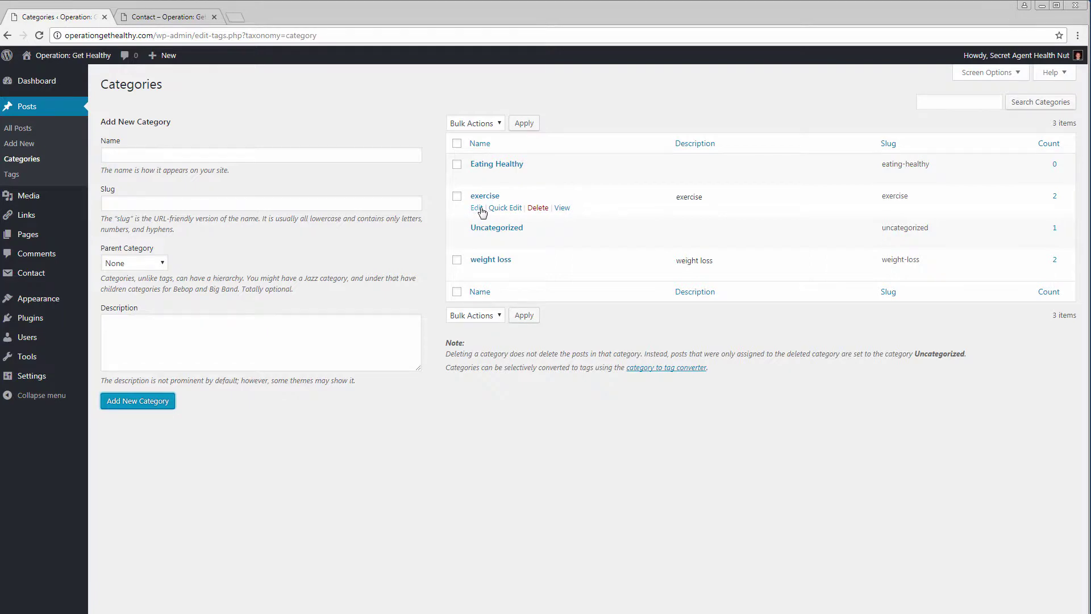
# Change the exercise category's name, slug and description to Exercise, save it and return to the category list.
pyautogui.click(477, 208)
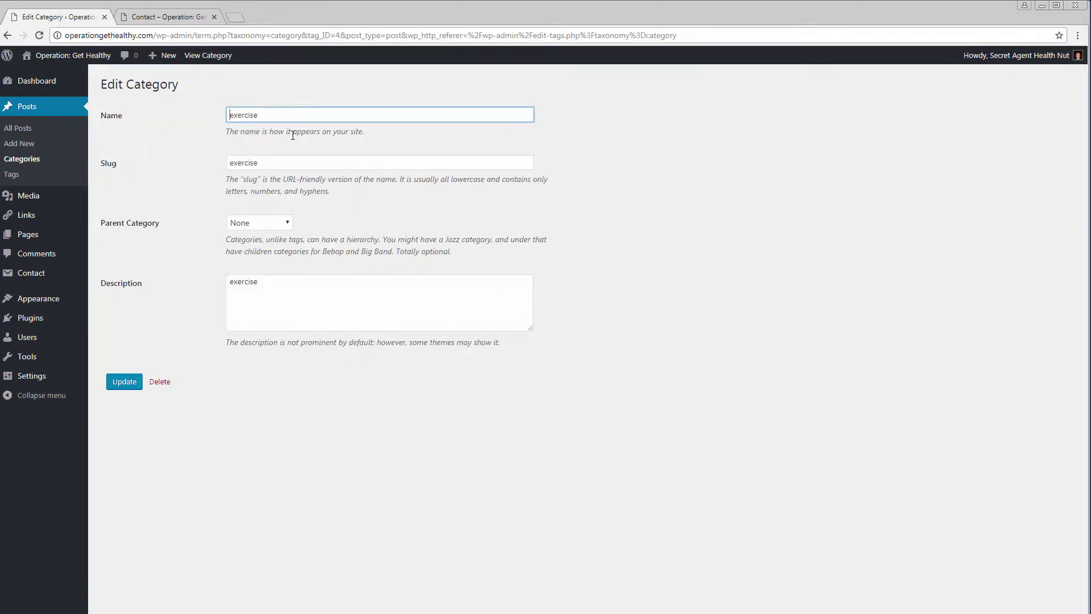
pyautogui.write('E')
pyautogui.moveTo(233, 163); pyautogui.dragTo(223, 174)
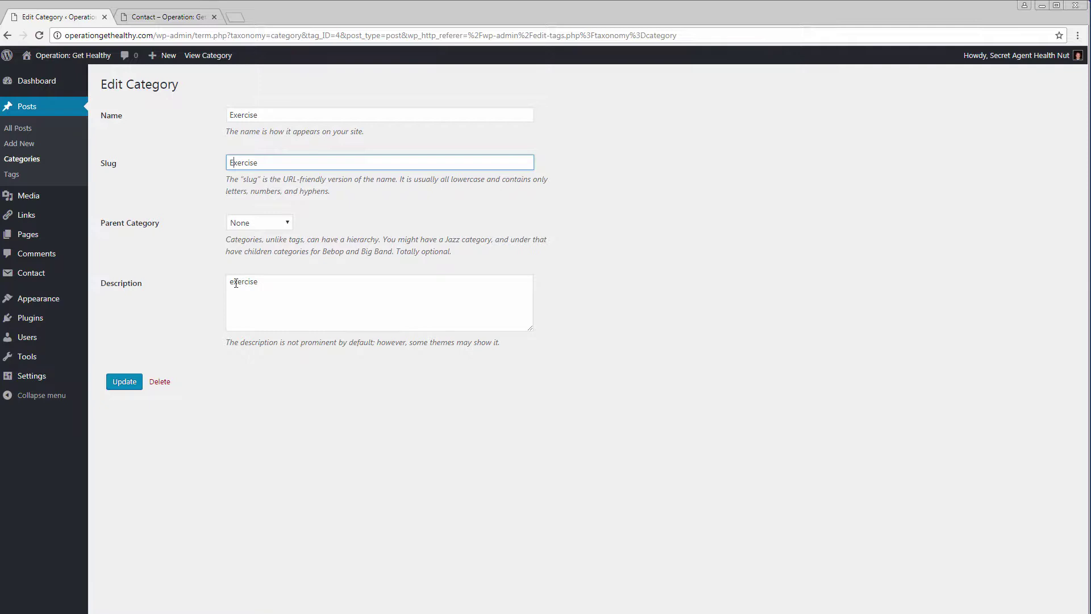
pyautogui.moveTo(236, 282); pyautogui.dragTo(227, 283)
pyautogui.write('E')
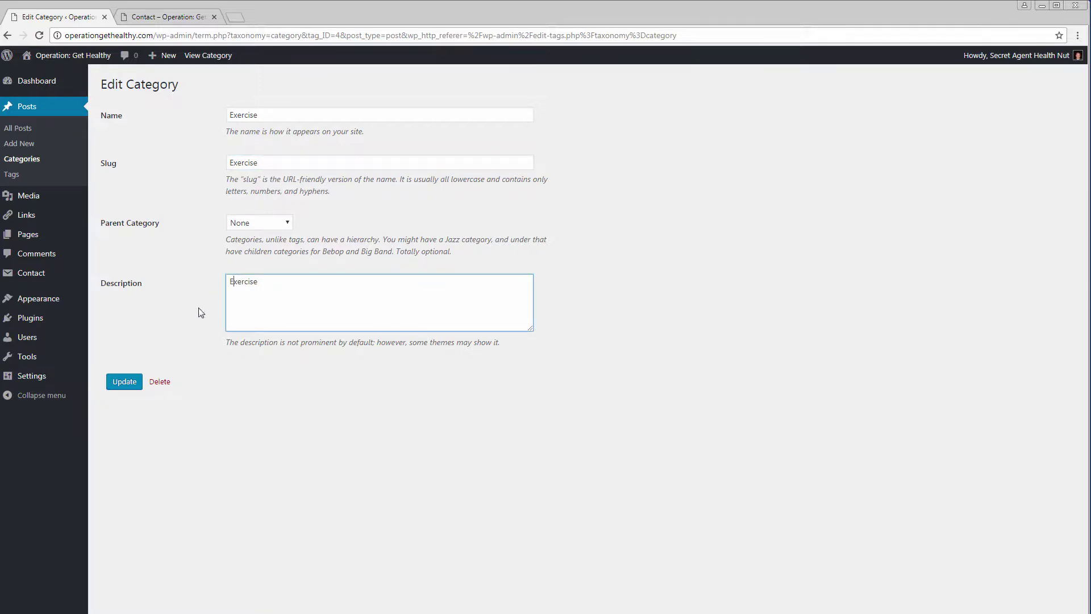
pyautogui.click(136, 381)
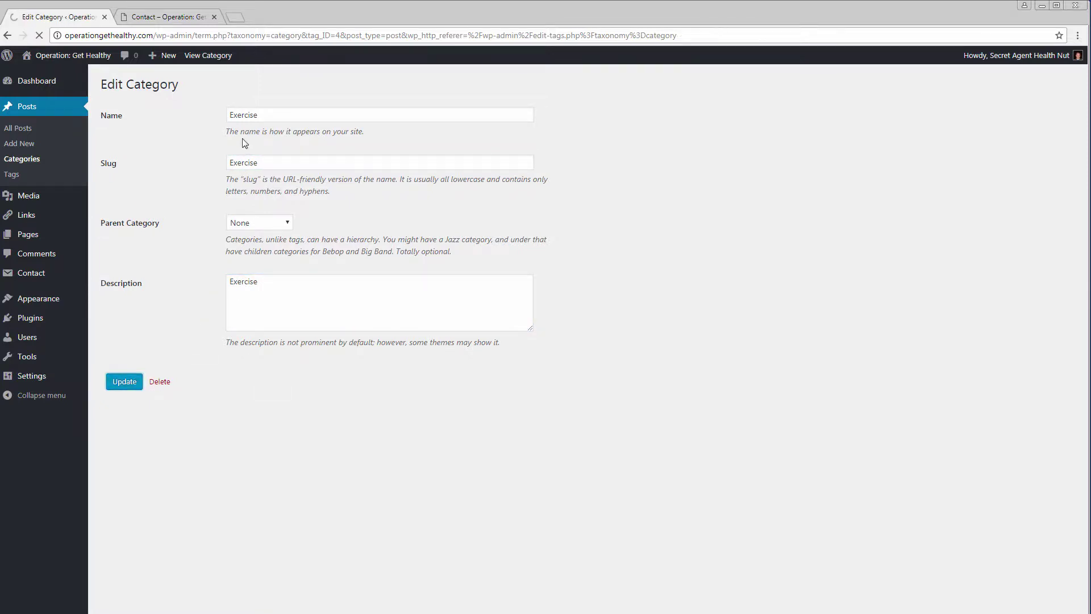
pyautogui.click(170, 126)
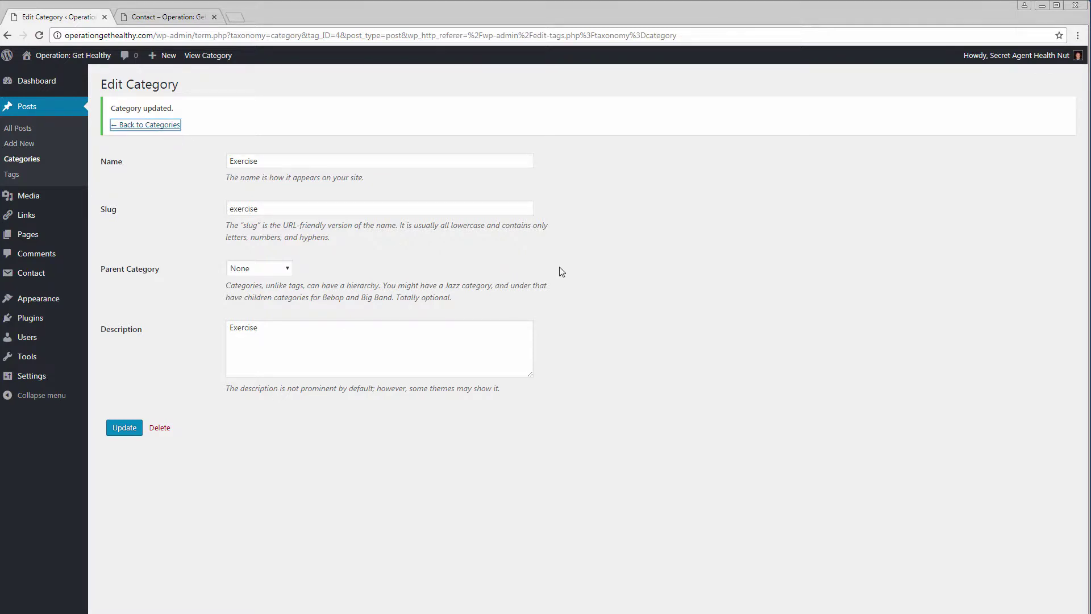
pyautogui.click(153, 125)
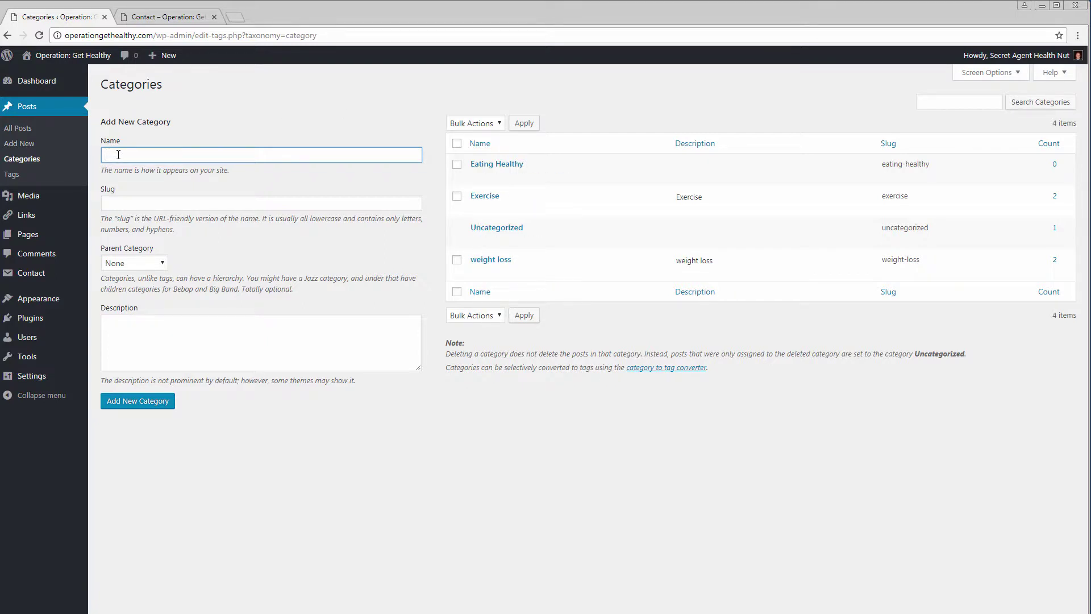
# Add a category with the name, slug and description Mental Health and refresh the category list.
pyautogui.write('ental Health')
pyautogui.hotkey('shift', 'Left')
pyautogui.hotkey('shift', 'Left')
pyautogui.hotkey('shift', 'Left')
pyautogui.hotkey('shift', 'Left')
pyautogui.hotkey('shift', 'Left')
pyautogui.hotkey('shift', 'Left')
pyautogui.hotkey('shift', 'Left')
pyautogui.hotkey('shift', 'Left')
pyautogui.hotkey('shift', 'Left')
pyautogui.hotkey('shift', 'Left')
pyautogui.hotkey('shift', 'Left')
pyautogui.hotkey('shift', 'Left')
pyautogui.hotkey('shift', 'Left')
pyautogui.click(213, 207)
pyautogui.hotkey('ctrl', 'v')
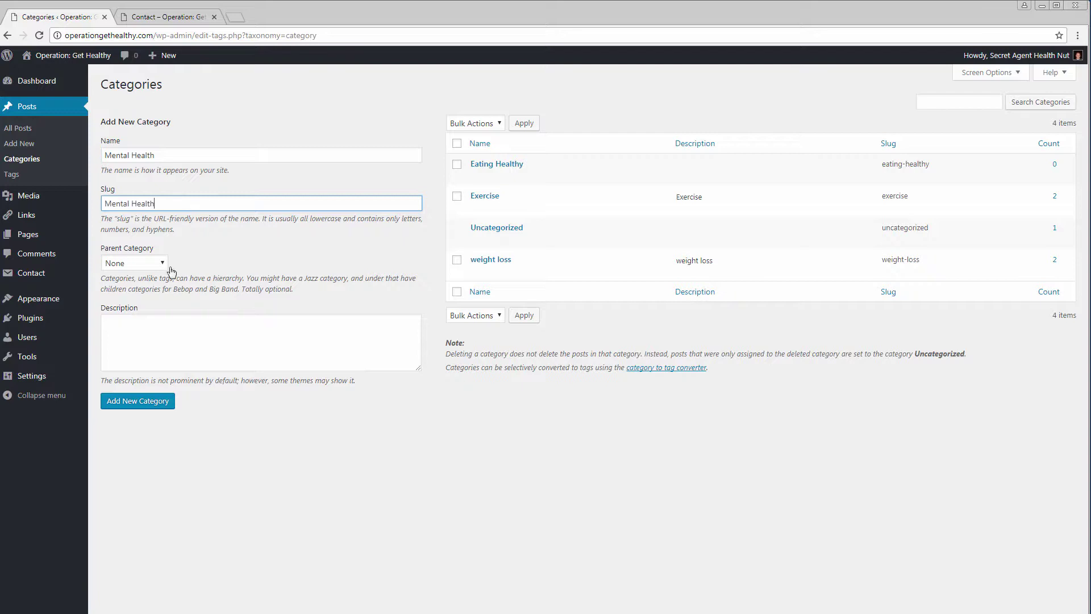
pyautogui.click(184, 330)
pyautogui.hotkey('ctrl', 'v')
pyautogui.click(153, 401)
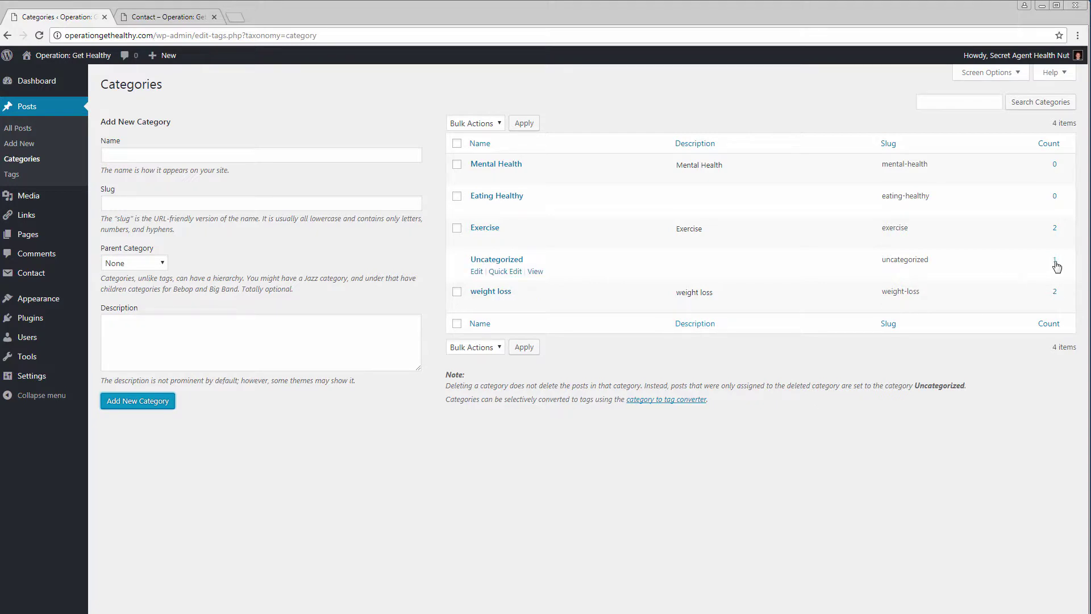
pyautogui.click(524, 348)
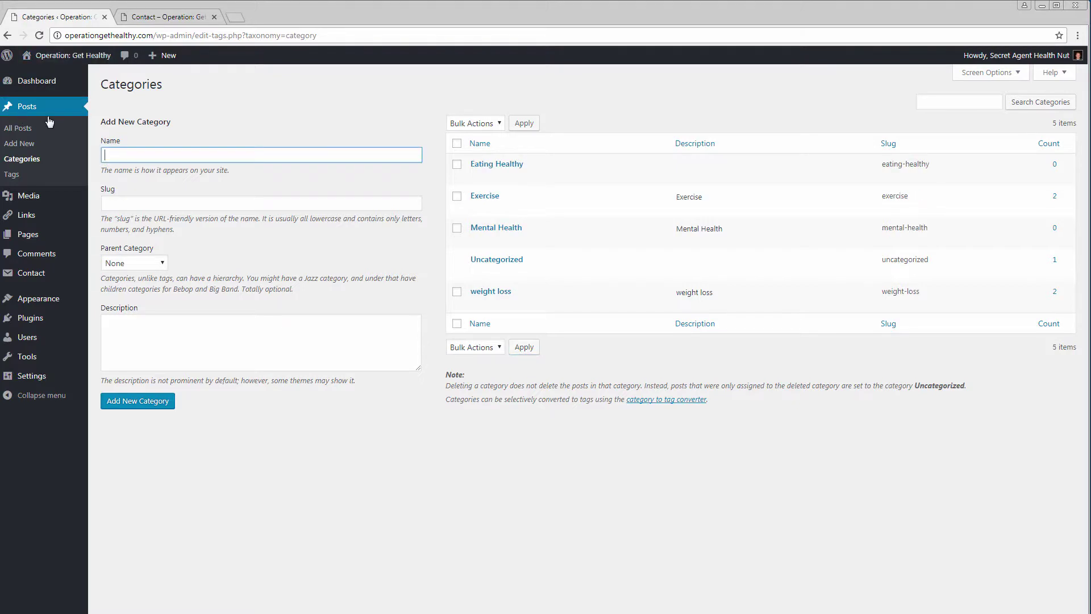
# Edit the post "Why I'm doing this..." so weight loss is its only category, and update it.
pyautogui.click(18, 129)
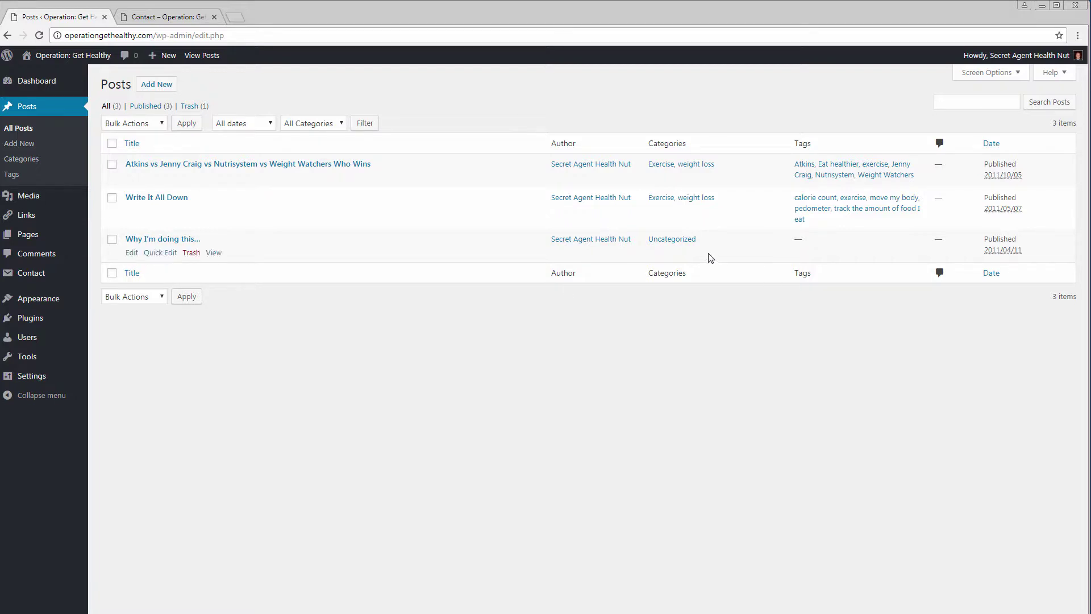
pyautogui.click(132, 254)
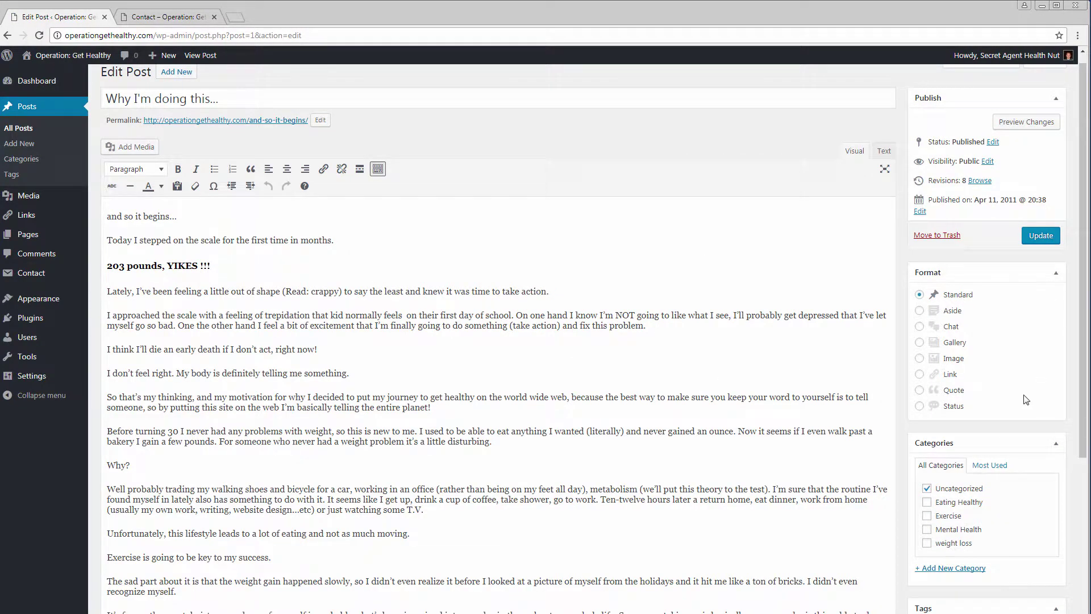
pyautogui.click(926, 490)
pyautogui.click(927, 503)
pyautogui.click(927, 515)
pyautogui.click(927, 529)
pyautogui.click(927, 543)
pyautogui.click(927, 502)
pyautogui.click(927, 529)
pyautogui.click(927, 516)
pyautogui.click(1042, 237)
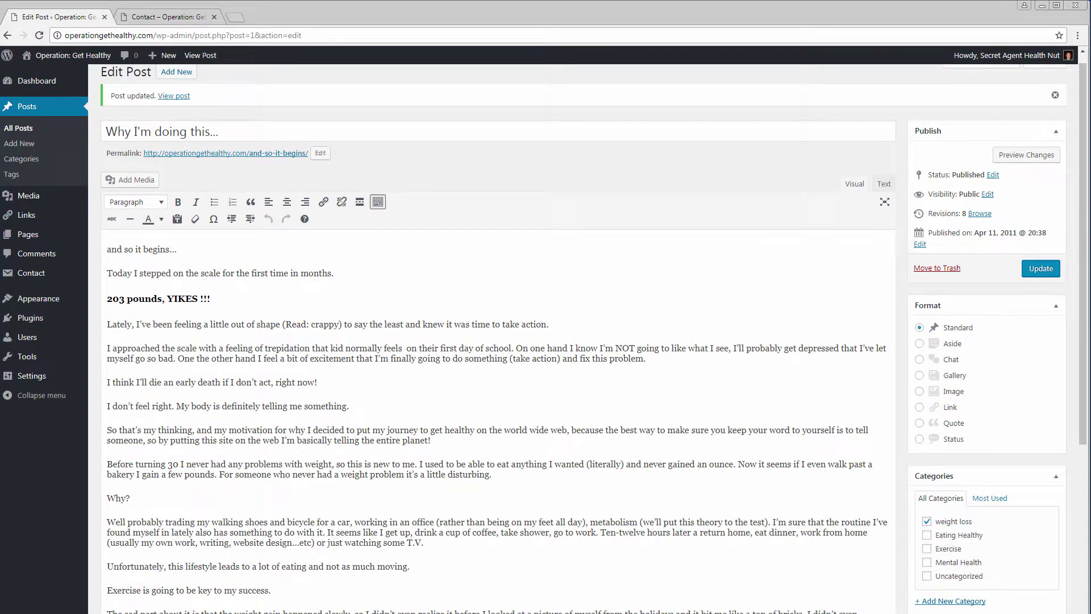
# Permanently delete the exercise tag from the post tags.
pyautogui.click(13, 175)
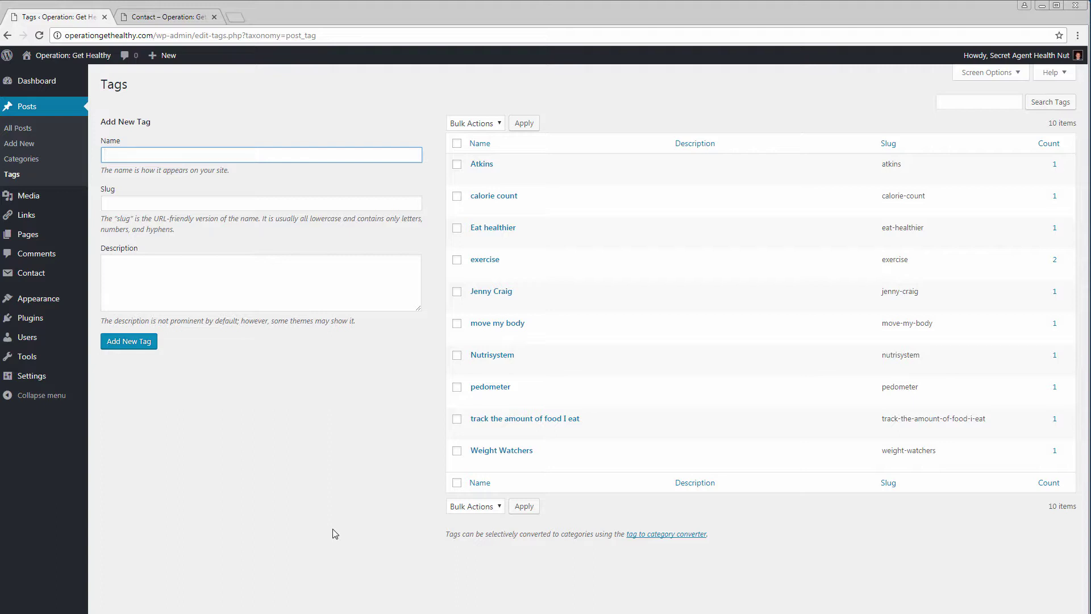
pyautogui.moveTo(511, 236)
pyautogui.click(457, 260)
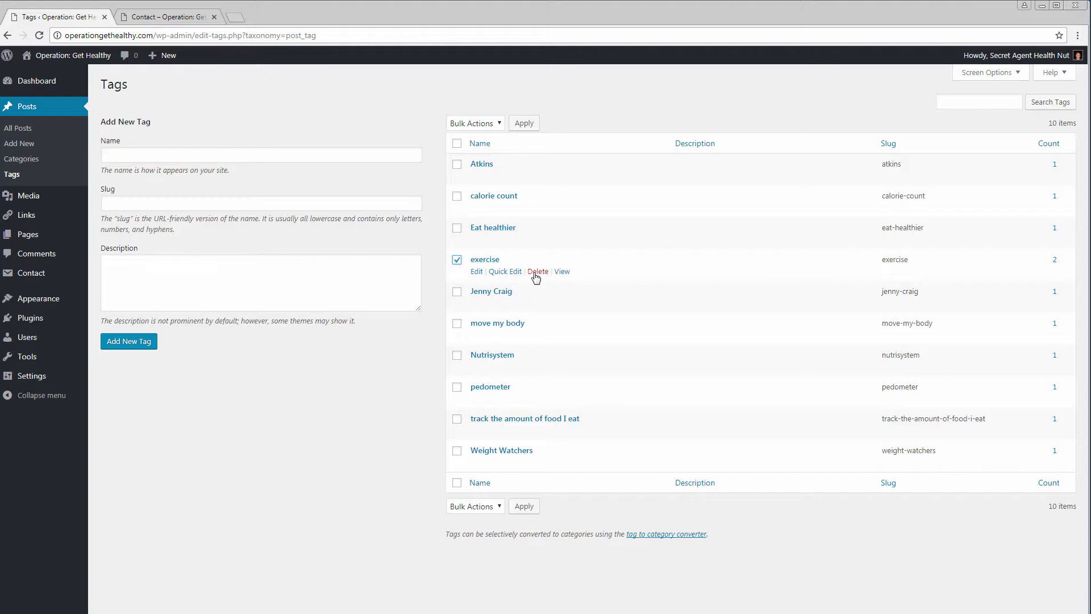
pyautogui.click(535, 273)
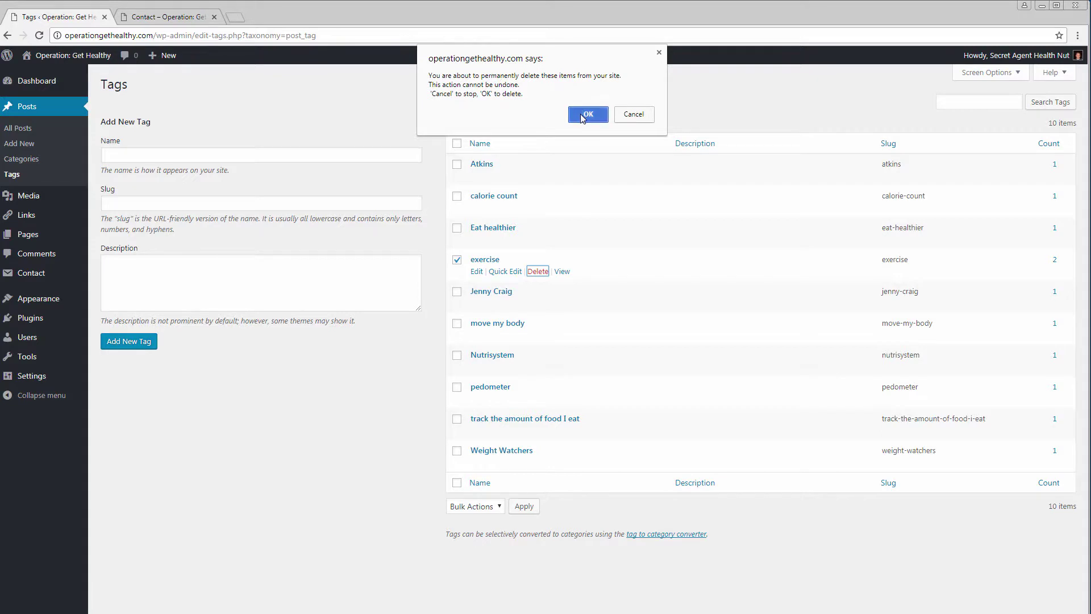
pyautogui.click(588, 115)
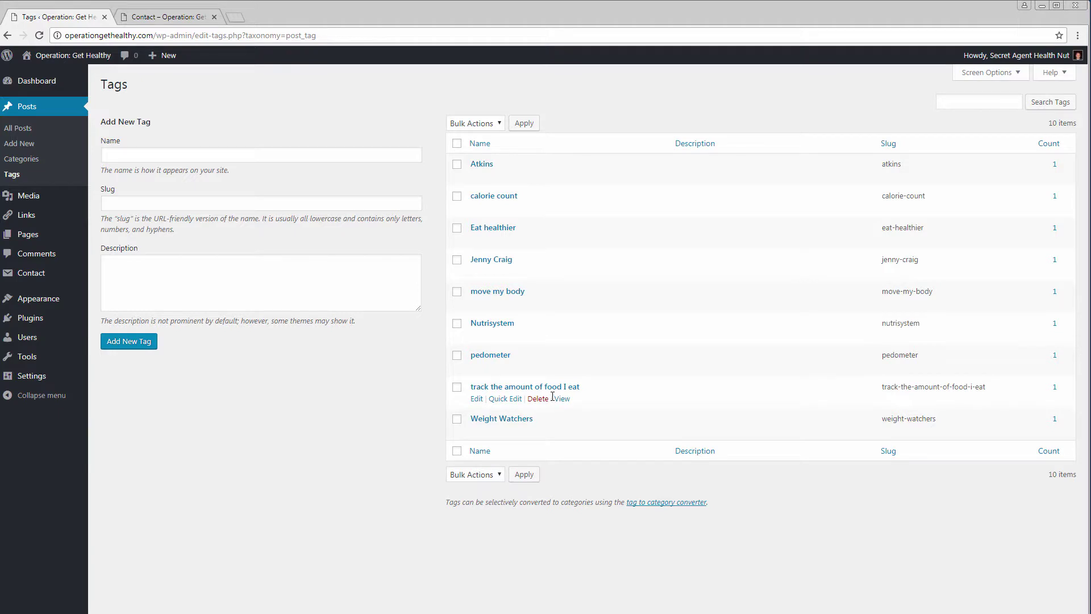
# Delete the Eat healthier and move my body tags together as a bulk action.
pyautogui.click(455, 292)
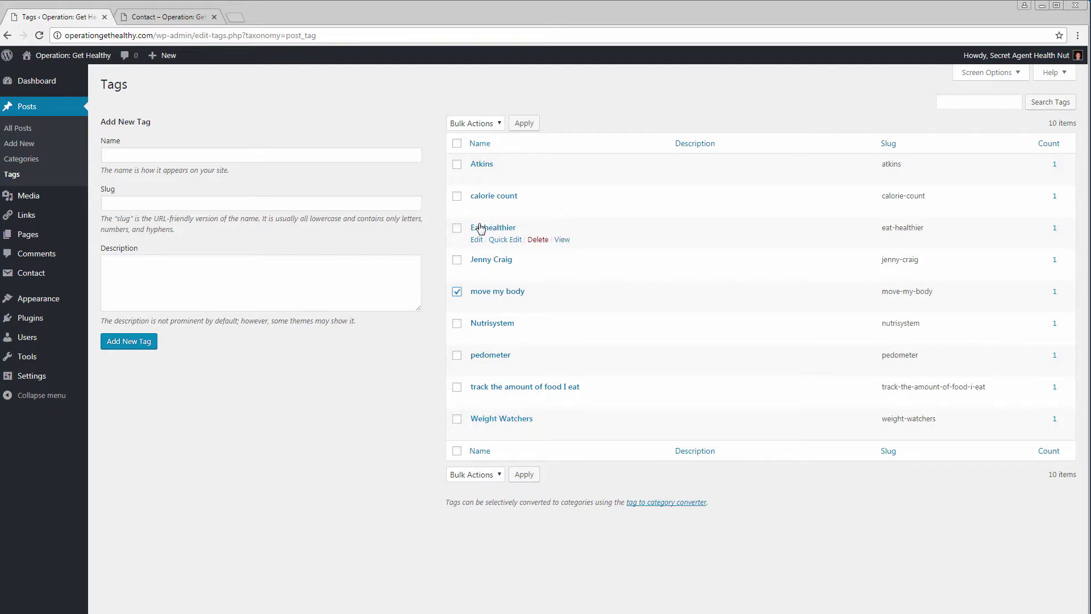
pyautogui.click(456, 230)
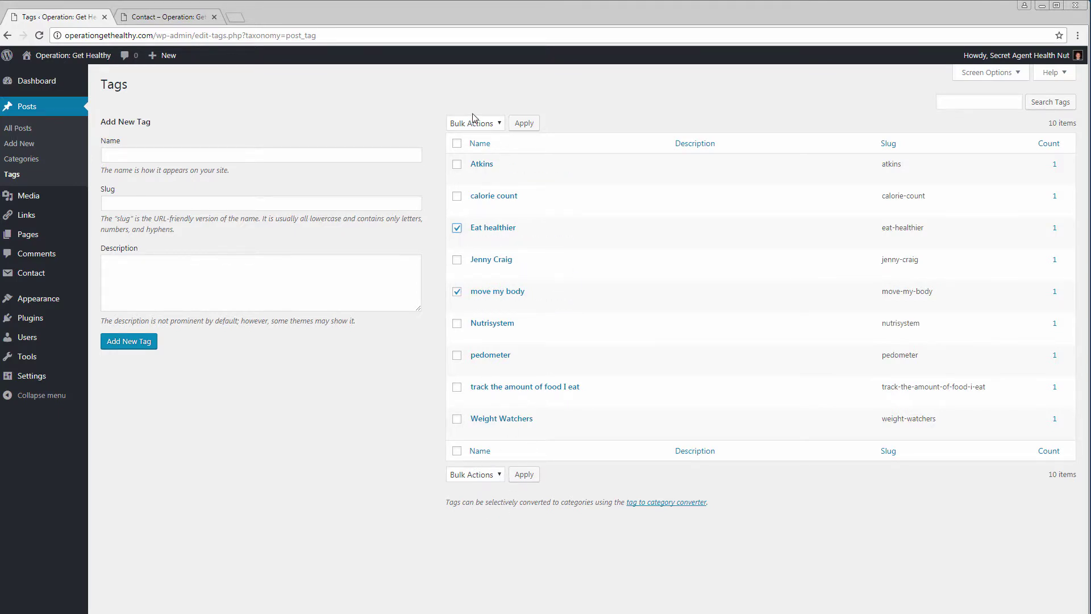
pyautogui.click(499, 124)
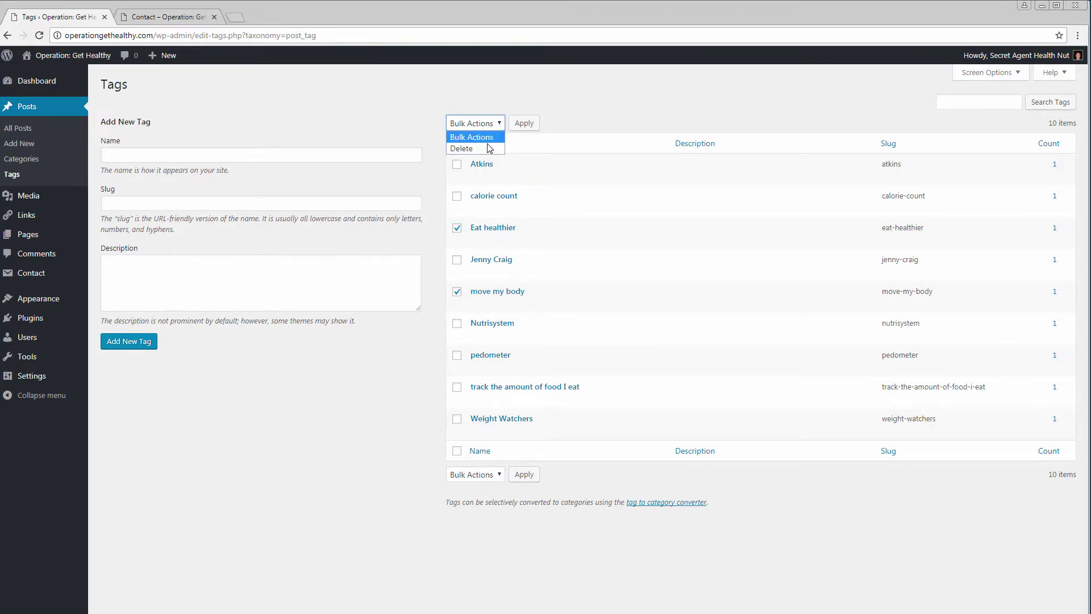
pyautogui.click(490, 147)
pyautogui.click(524, 124)
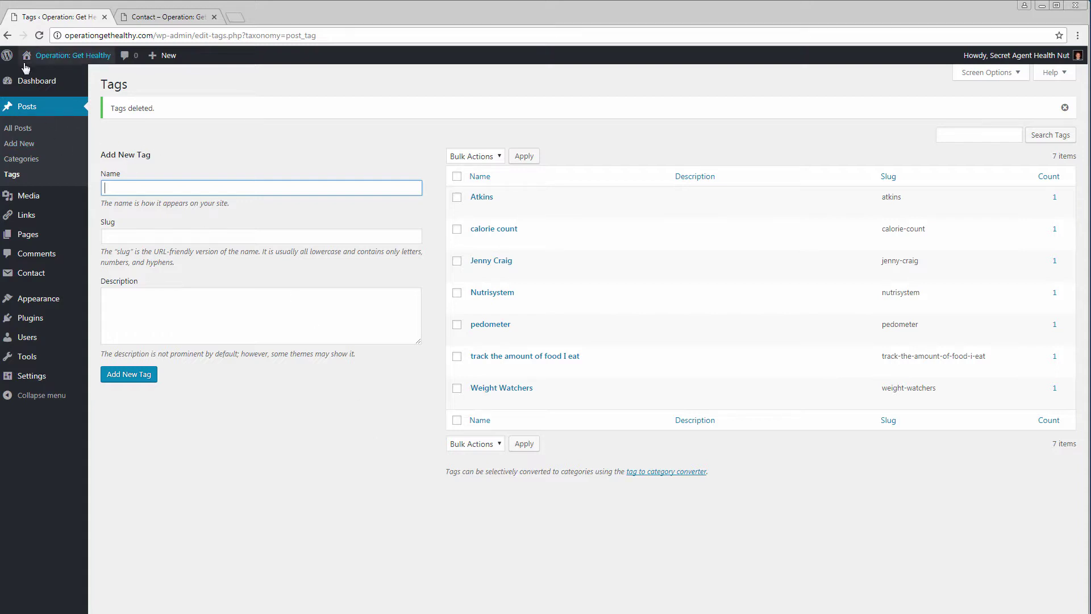
# Return to the dashboard, switch to the live site and look through the posts on its Blog page.
pyautogui.click(27, 88)
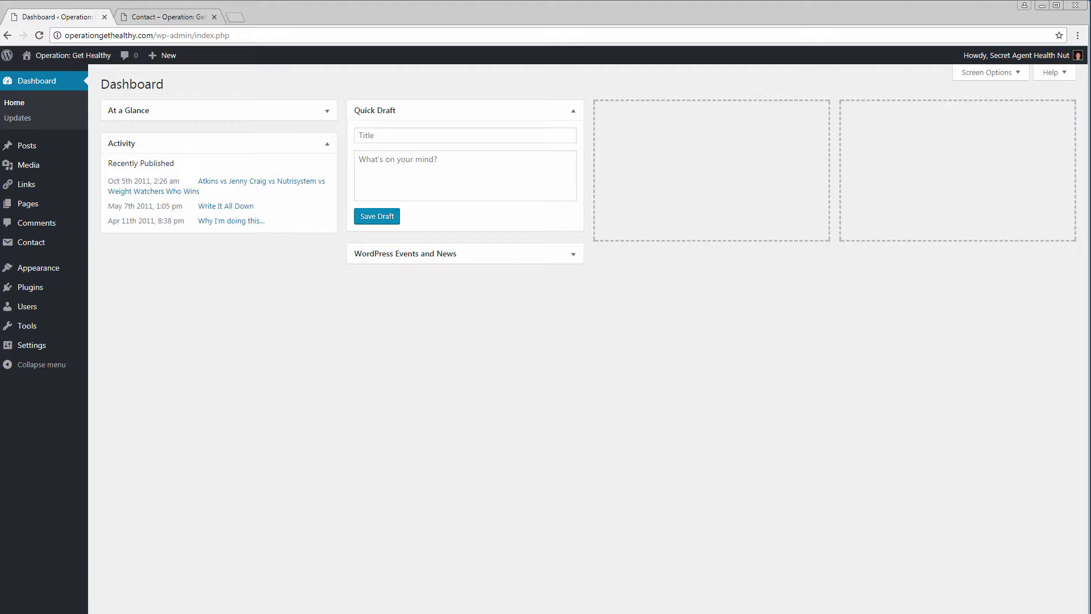
pyautogui.click(171, 18)
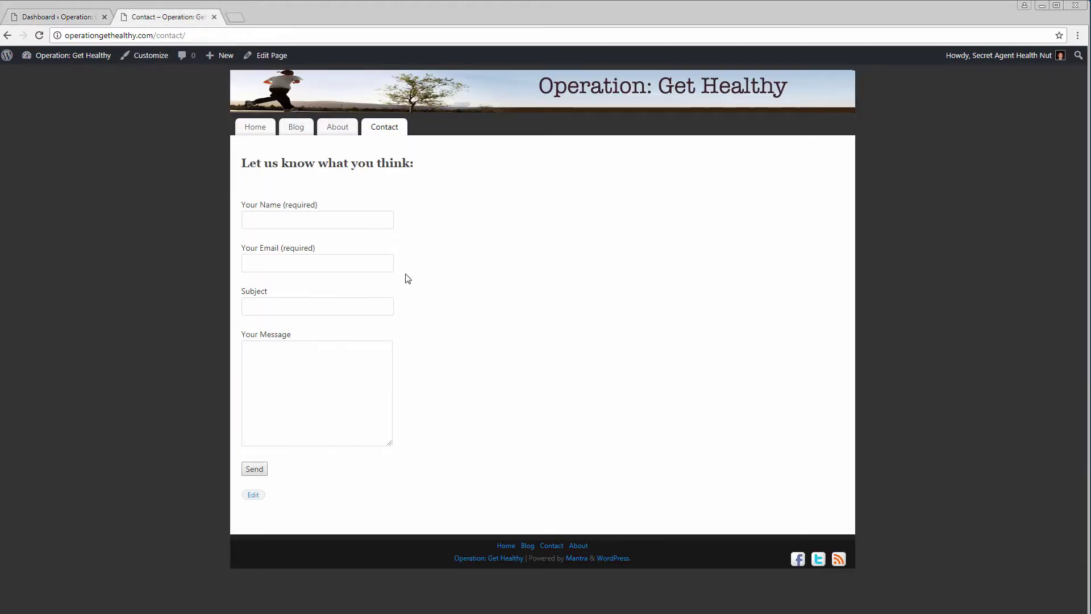
pyautogui.click(297, 128)
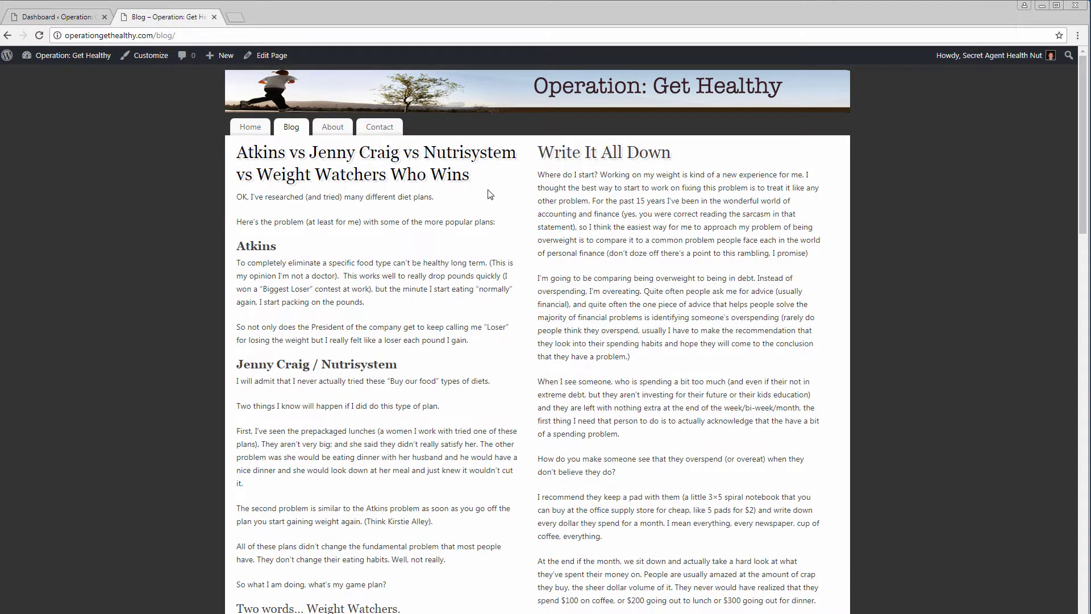
pyautogui.scroll(-12, 413, 249)
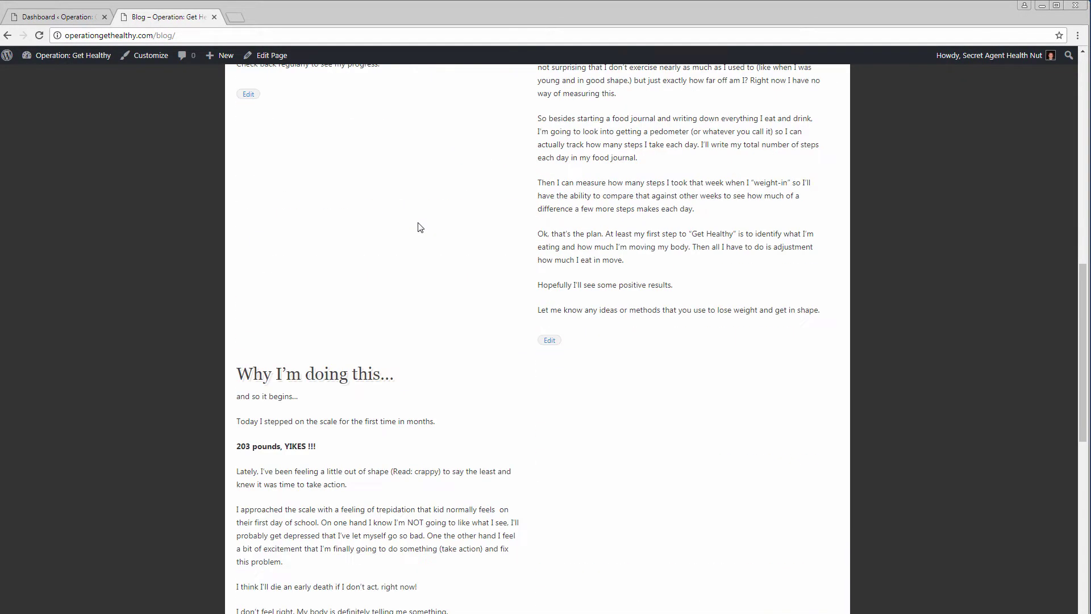
pyautogui.scroll(-10, 337, 356)
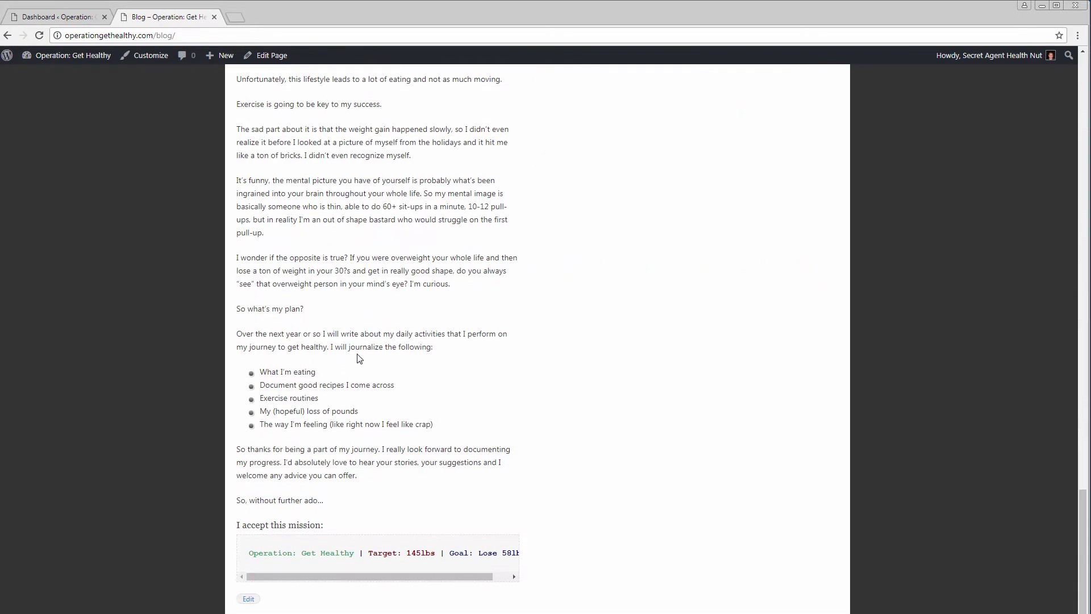
pyautogui.scroll(12, 519, 401)
pyautogui.scroll(10, 839, 312)
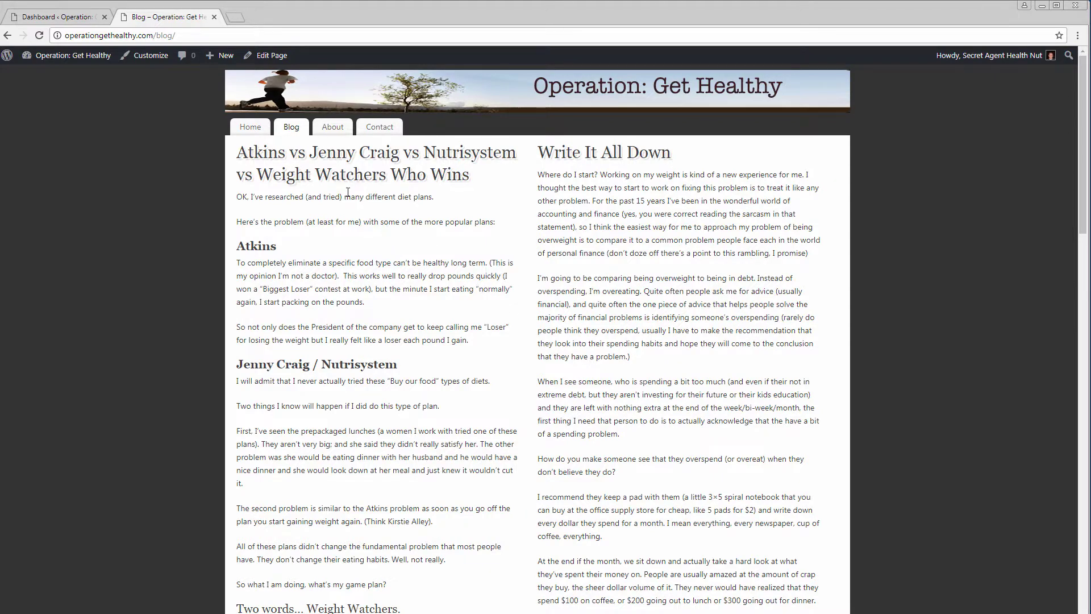
# Look through the posts on the live Blog page and open the "Write It All Down" post to view it in full.
pyautogui.scroll(-15, 367, 215)
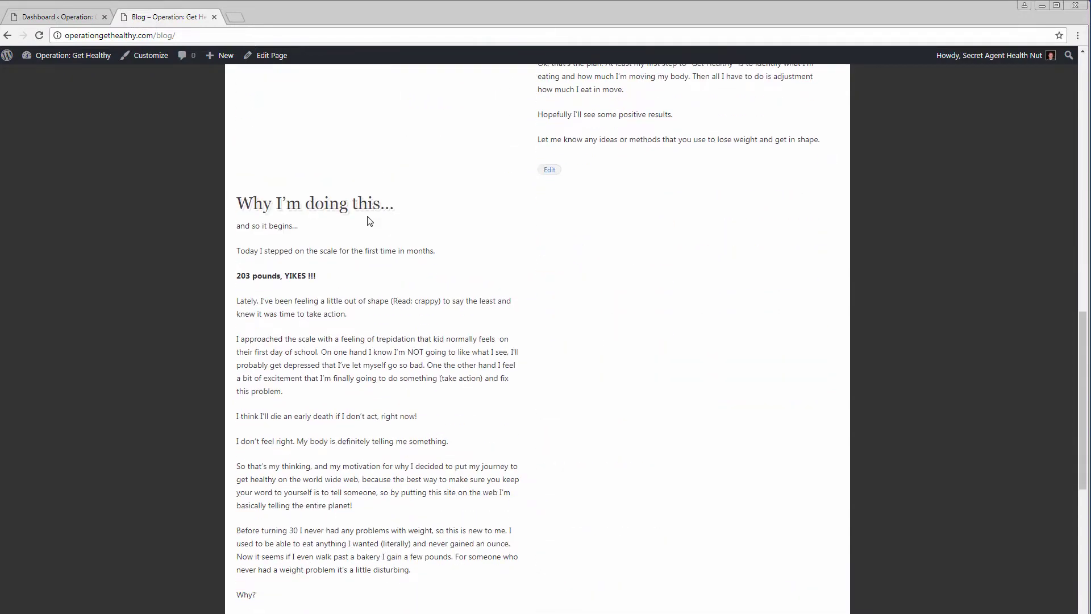
pyautogui.scroll(-10, 368, 221)
pyautogui.scroll(20, 370, 227)
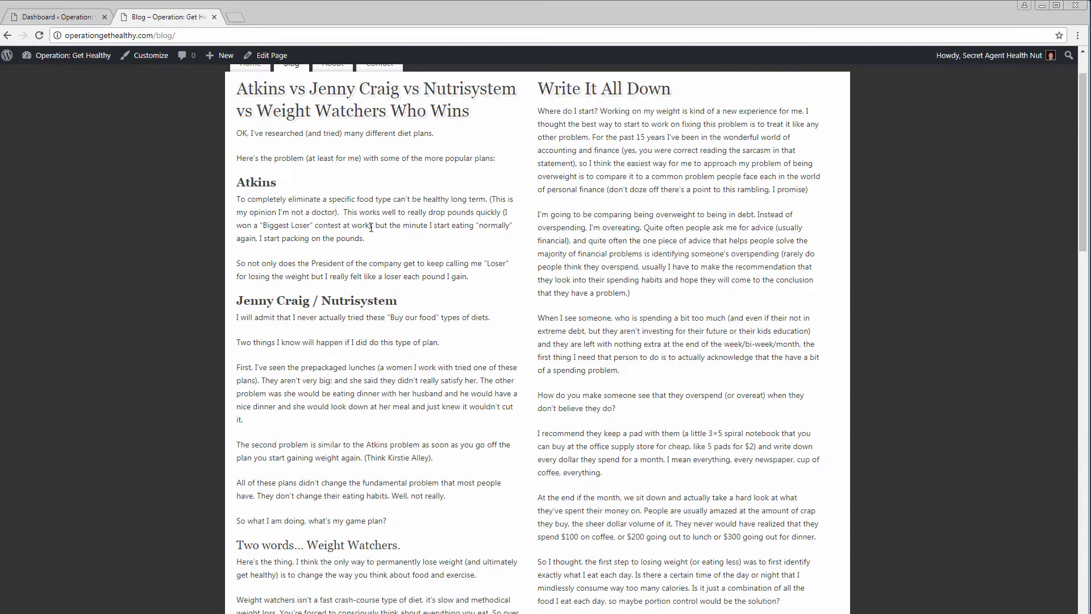
pyautogui.scroll(1, 370, 228)
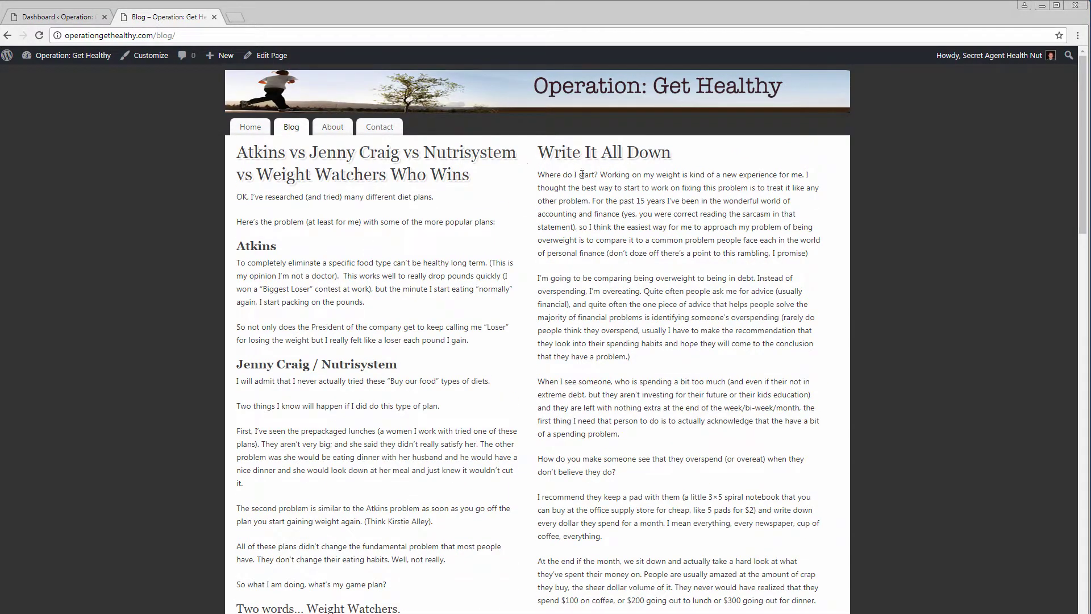
pyautogui.click(566, 155)
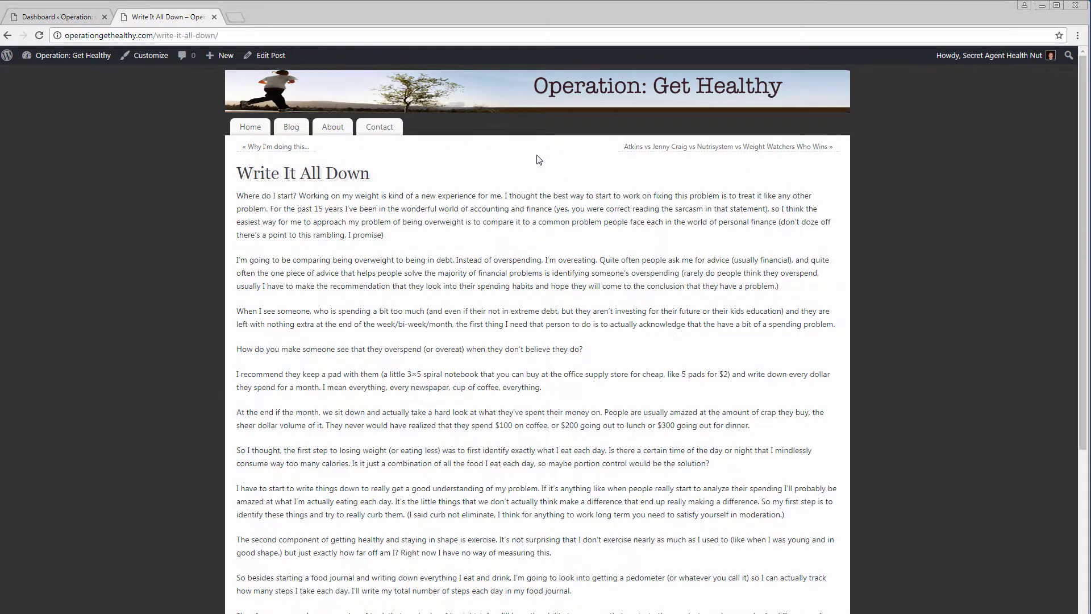
pyautogui.scroll(-6, 434, 261)
pyautogui.scroll(6, 434, 267)
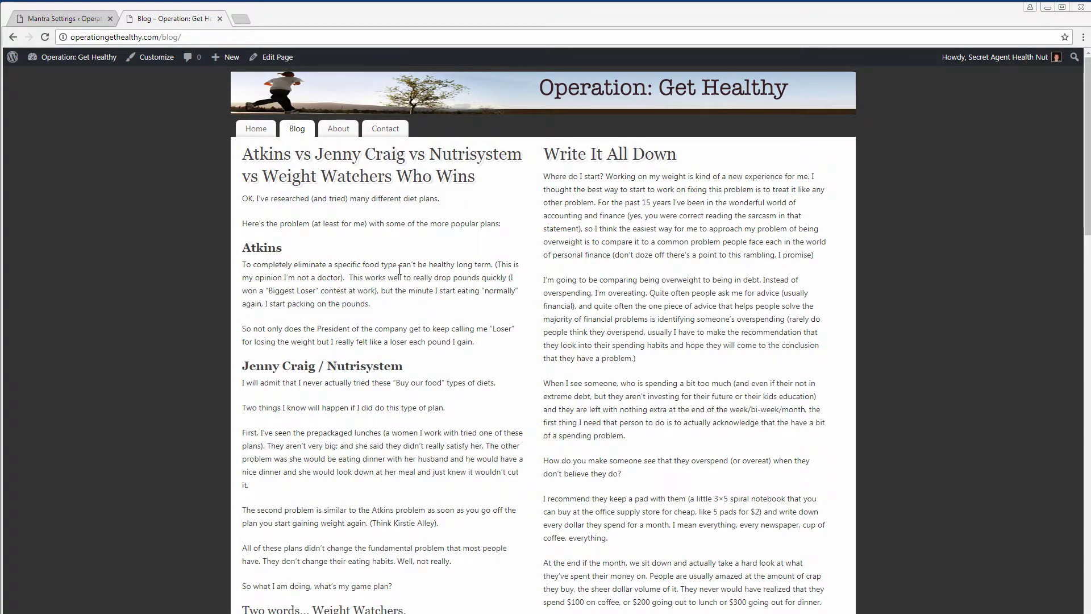
# Review the full length and two-column layout of all posts on the Blog page.
pyautogui.scroll(-8, 401, 275)
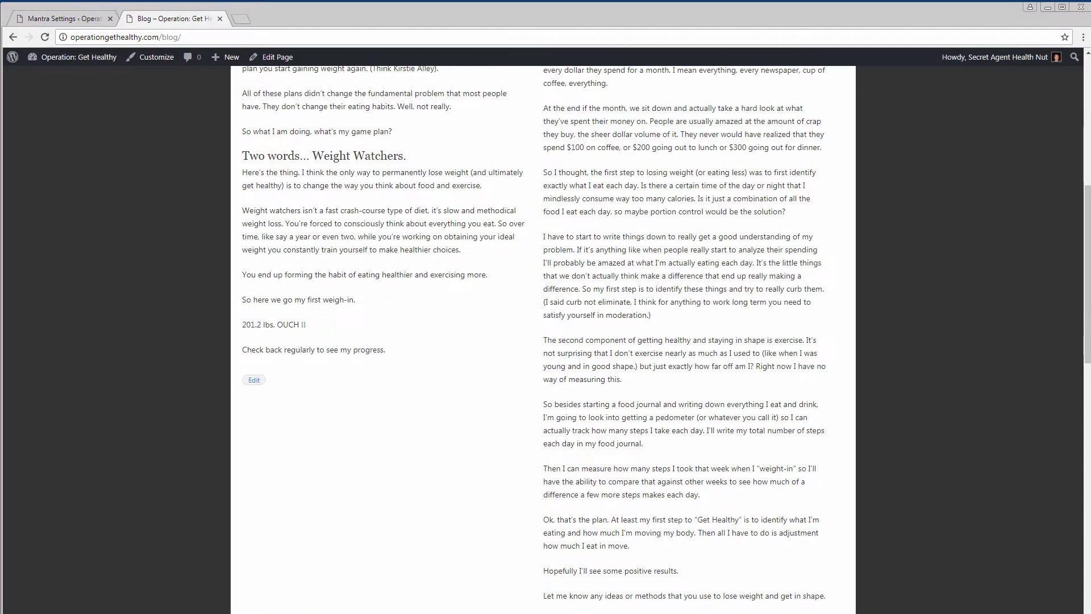
pyautogui.scroll(-9, 364, 426)
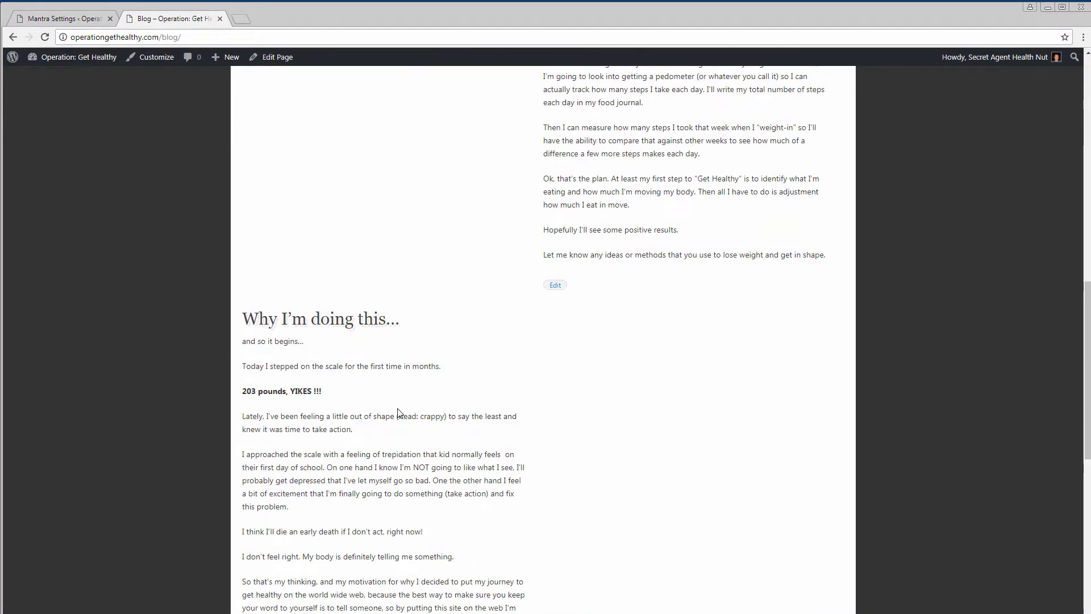
pyautogui.scroll(-6, 406, 421)
pyautogui.scroll(-3, 413, 427)
pyautogui.scroll(9, 421, 427)
pyautogui.scroll(10, 442, 290)
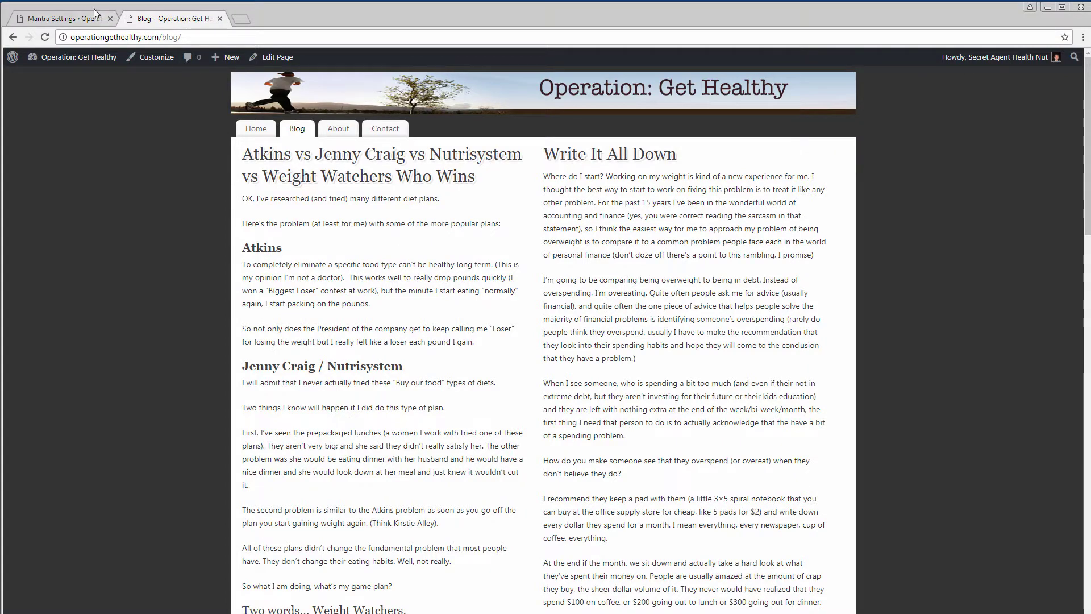
# In the Mantra theme's post excerpt settings, choose Excerpt for the home page, sticky posts, and archive and category pages.
pyautogui.click(50, 20)
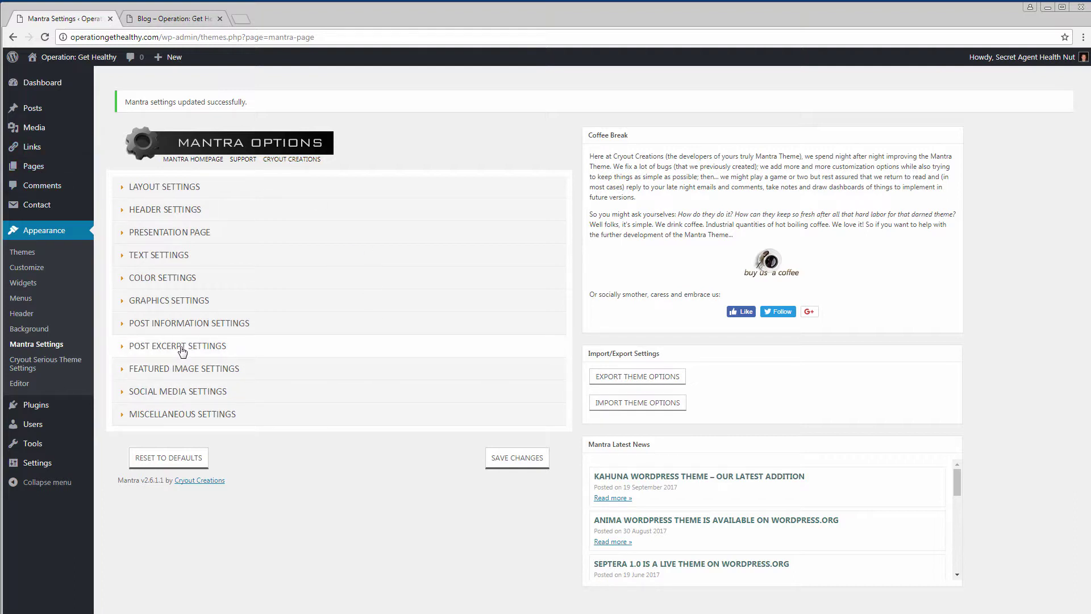
pyautogui.click(126, 349)
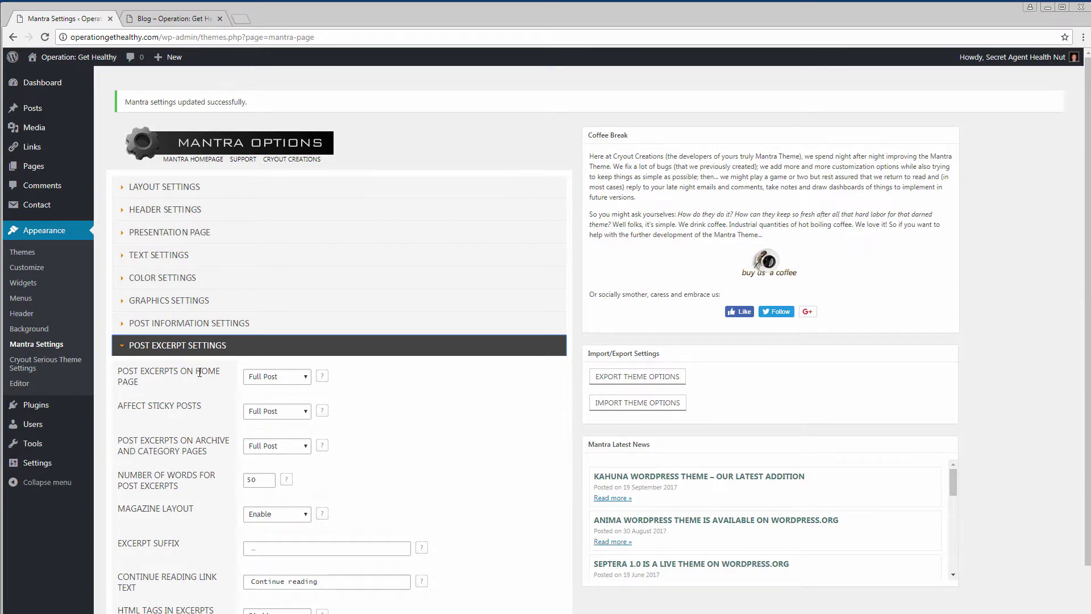
pyautogui.click(297, 377)
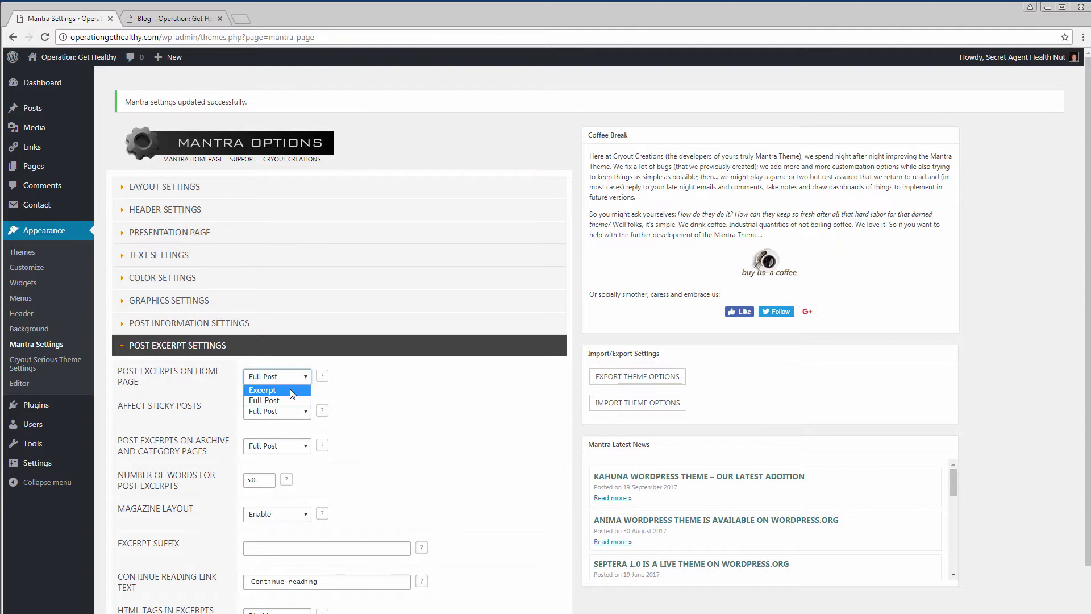
pyautogui.click(290, 390)
pyautogui.click(306, 412)
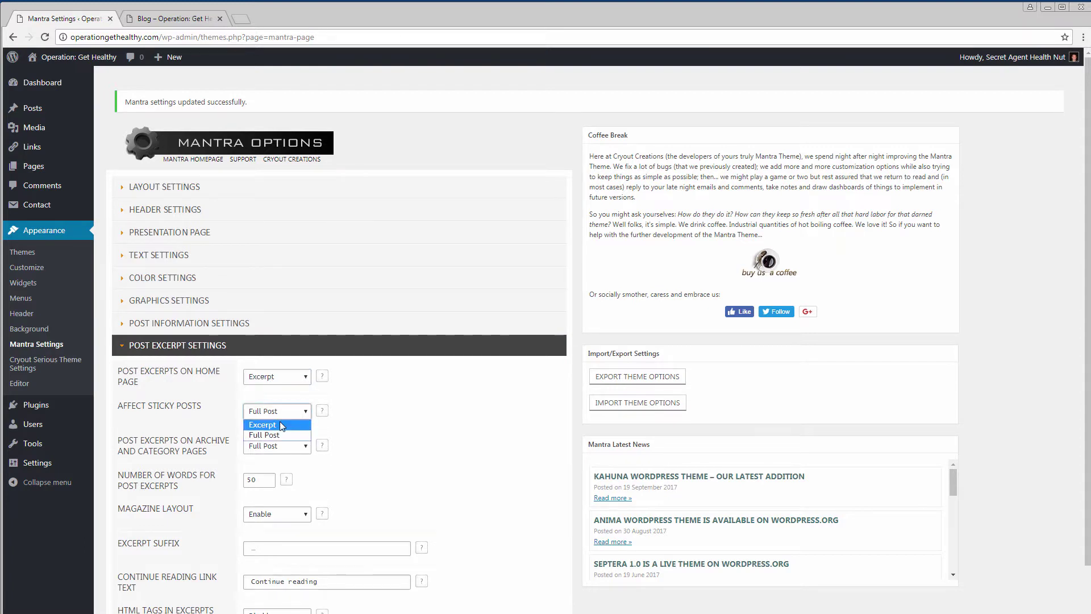
pyautogui.click(280, 425)
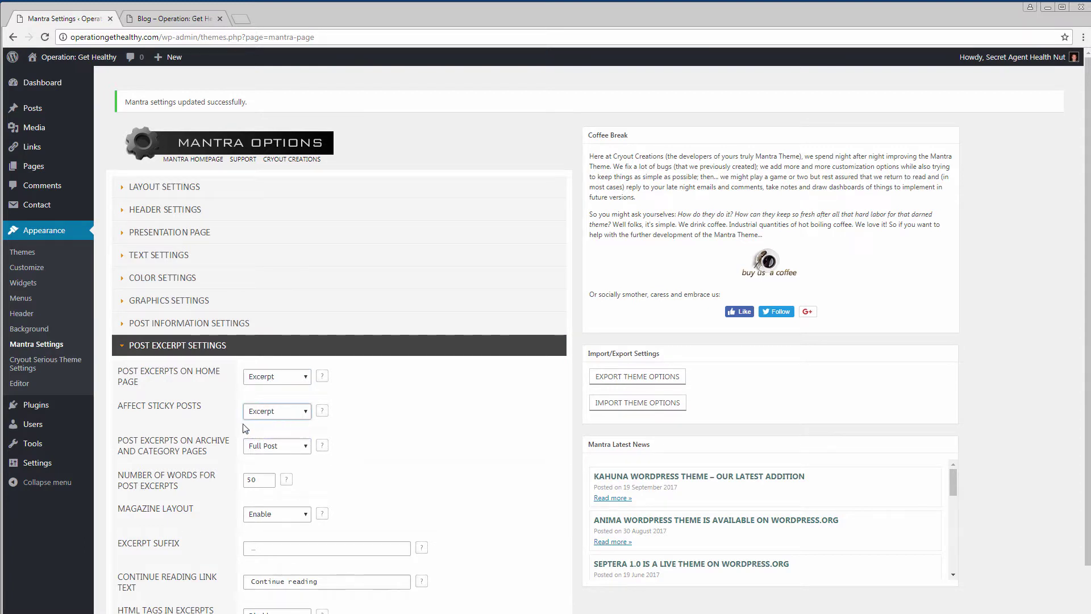
pyautogui.click(306, 447)
pyautogui.click(281, 460)
# Set the number of words for post excerpts to 100.
pyautogui.moveTo(292, 483)
pyautogui.doubleClick(268, 481)
pyautogui.write('100')
# Disable the magazine layout for posts and save the Mantra theme settings.
pyautogui.moveTo(322, 516)
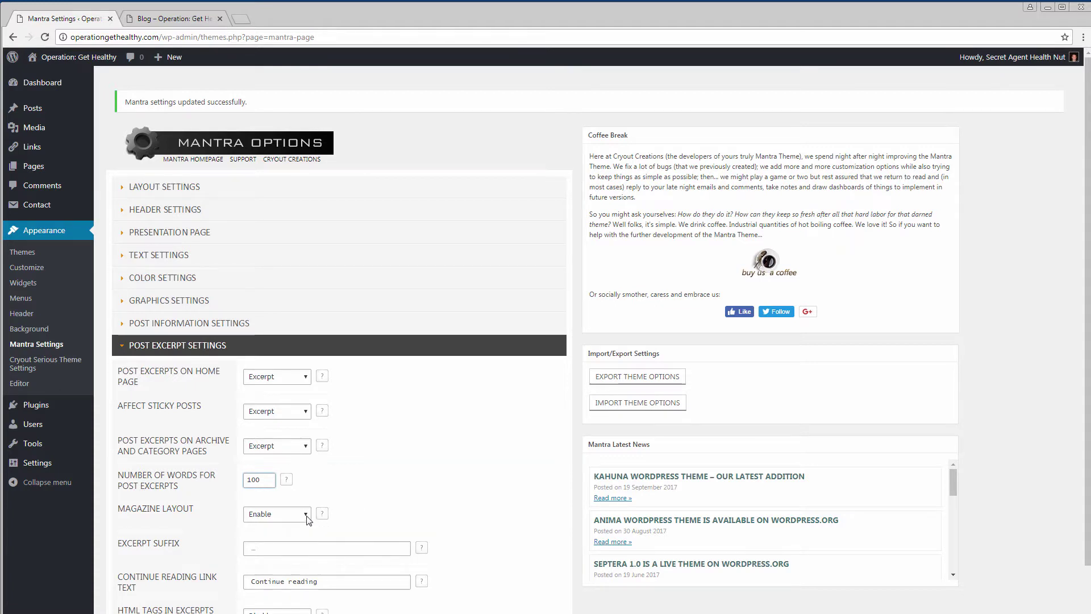
pyautogui.click(307, 518)
pyautogui.click(276, 538)
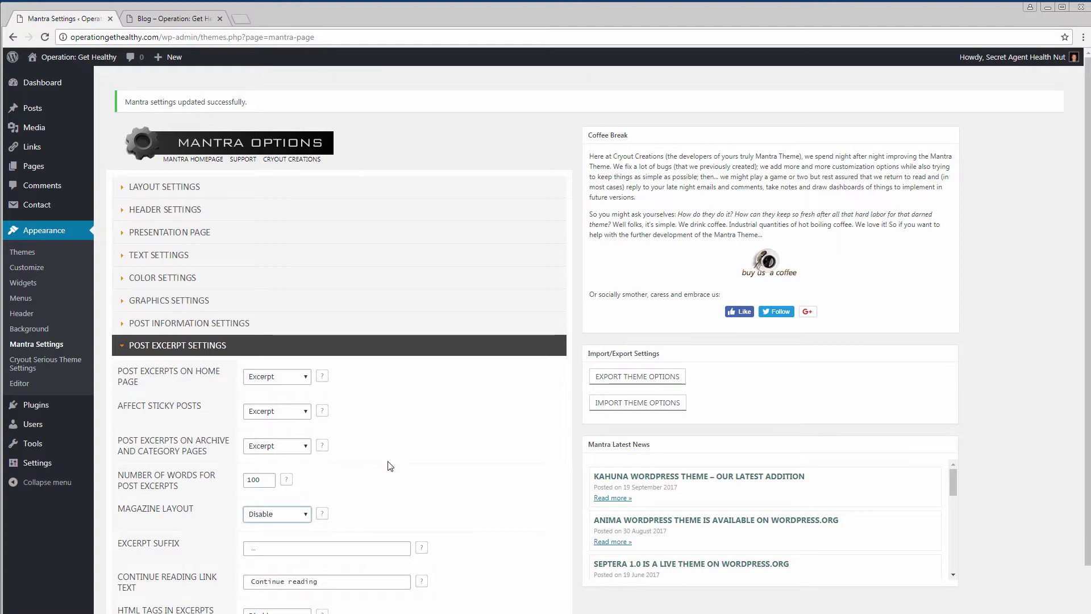
pyautogui.scroll(-2, 389, 469)
pyautogui.scroll(-1, 392, 523)
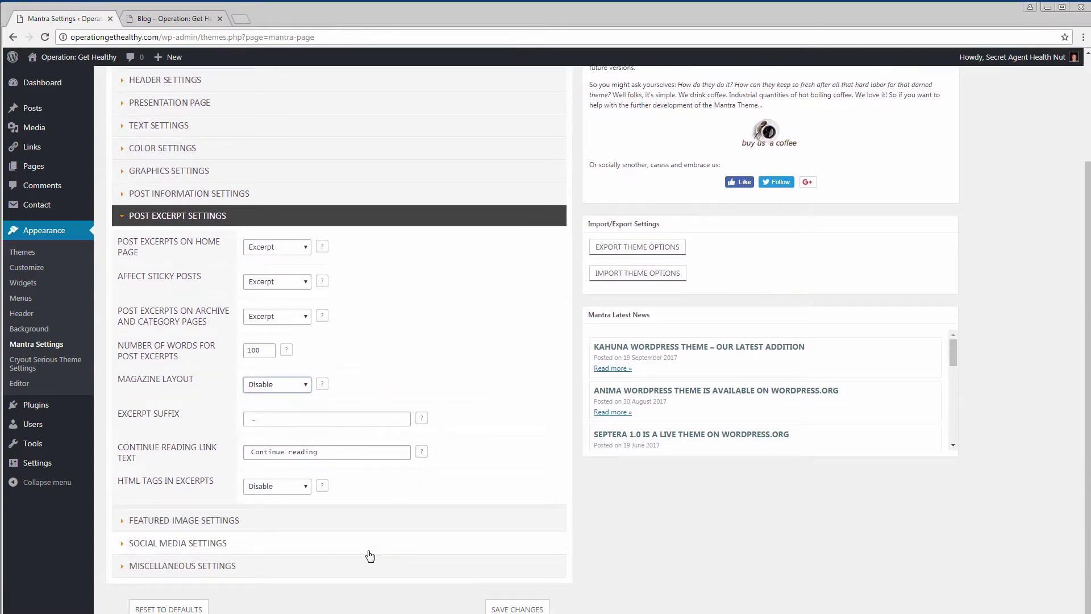
pyautogui.click(509, 610)
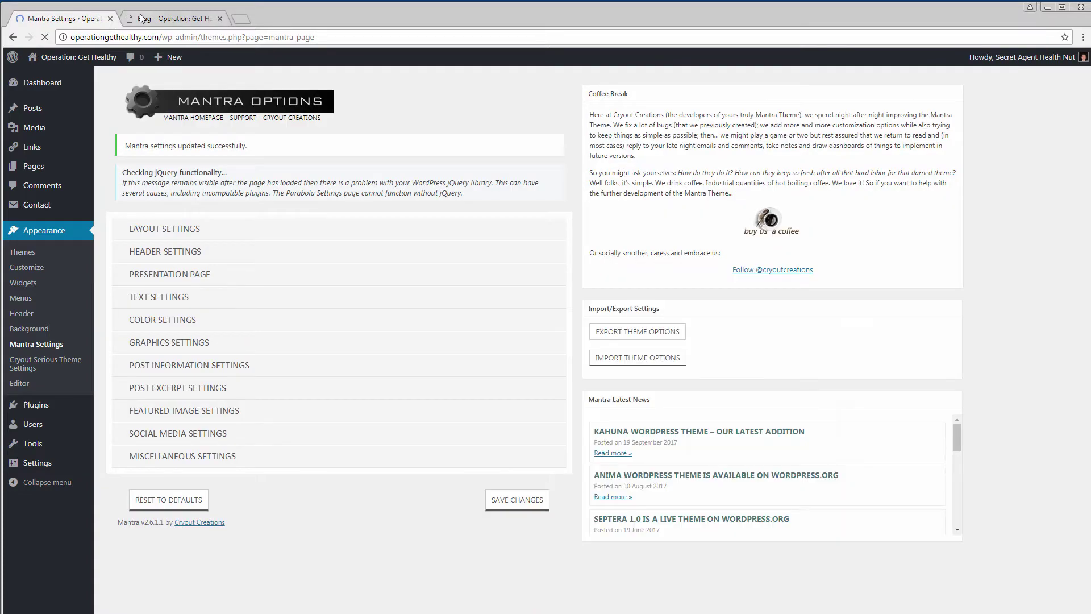
# Return to the live site and step back through the previously visited pages to its home page.
pyautogui.click(167, 18)
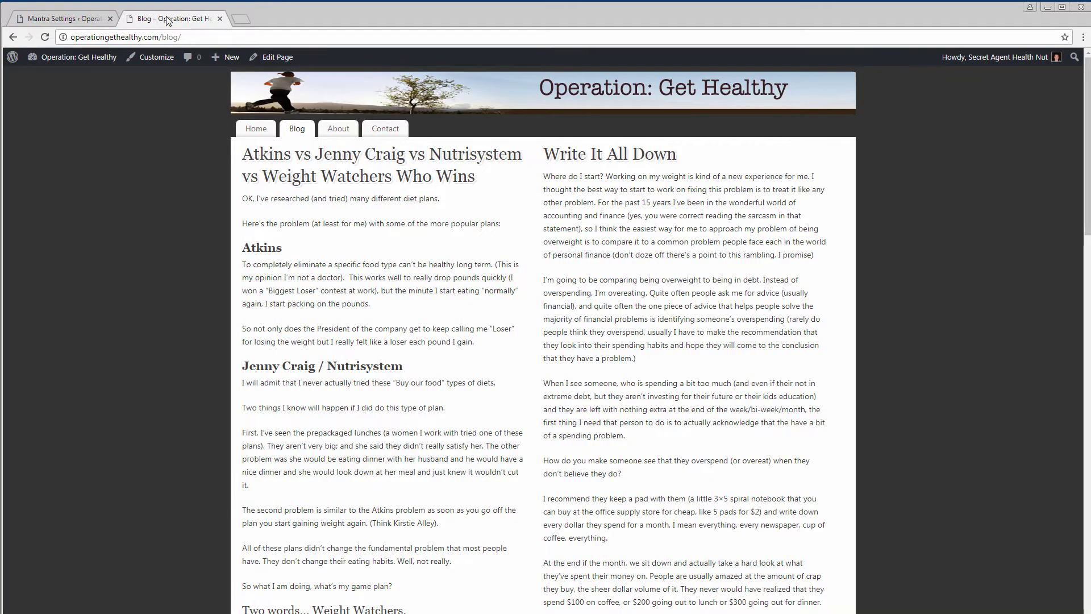
pyautogui.hotkey('shift', 'F10')
pyautogui.press('Down')
pyautogui.press('Down')
pyautogui.press('Return')
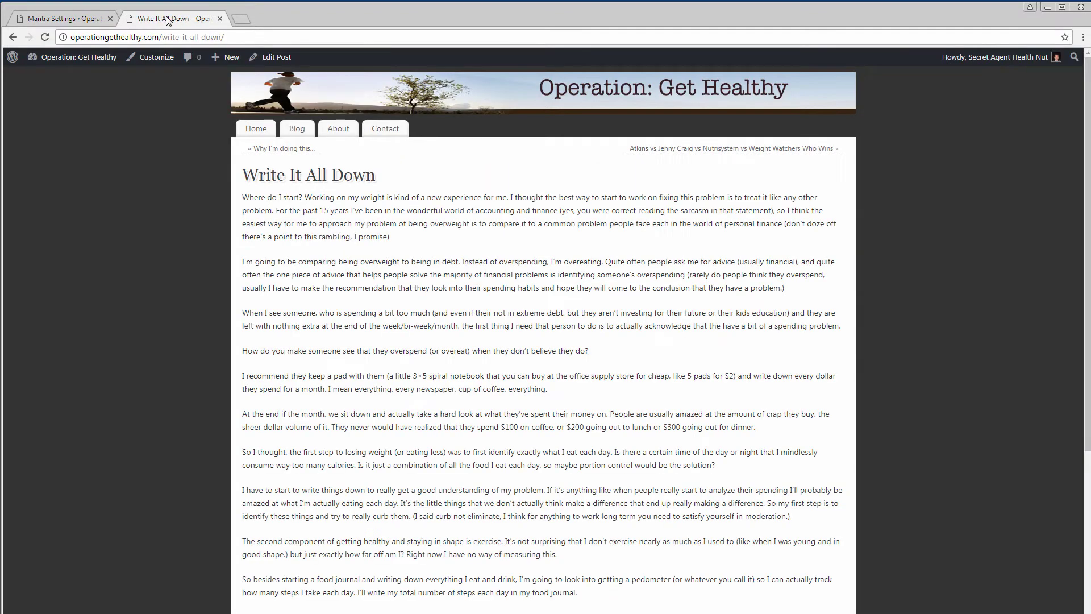
pyautogui.hotkey('alt', 'Left')
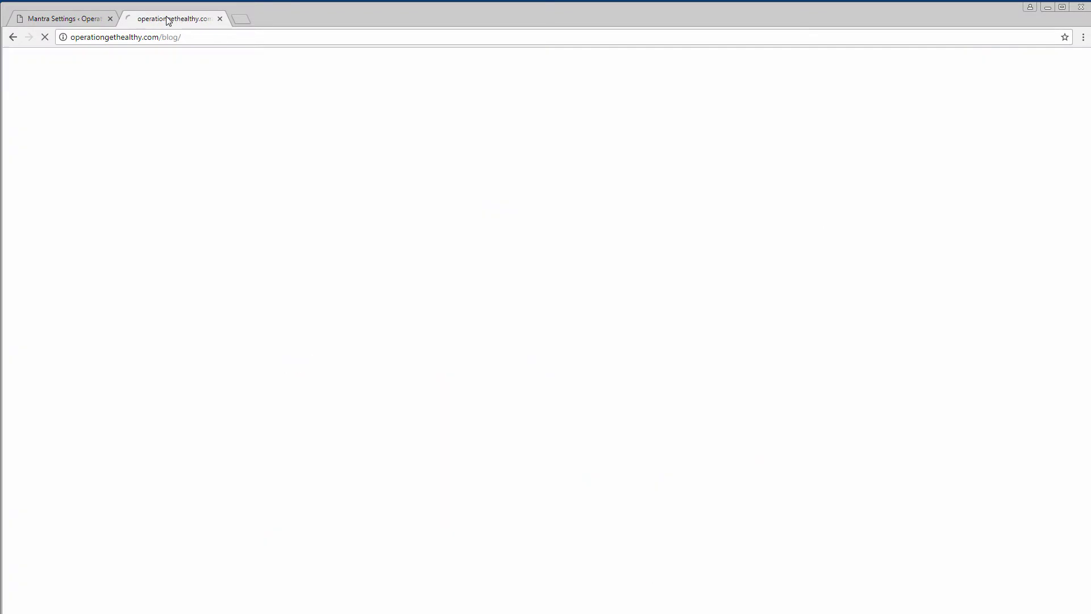
pyautogui.hotkey('alt', 'Left')
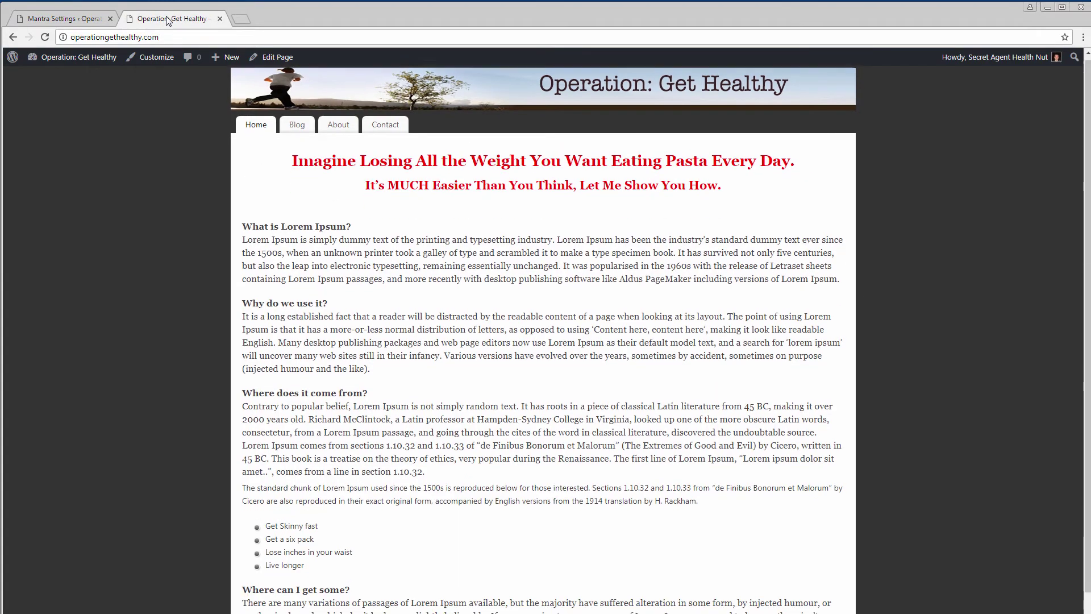